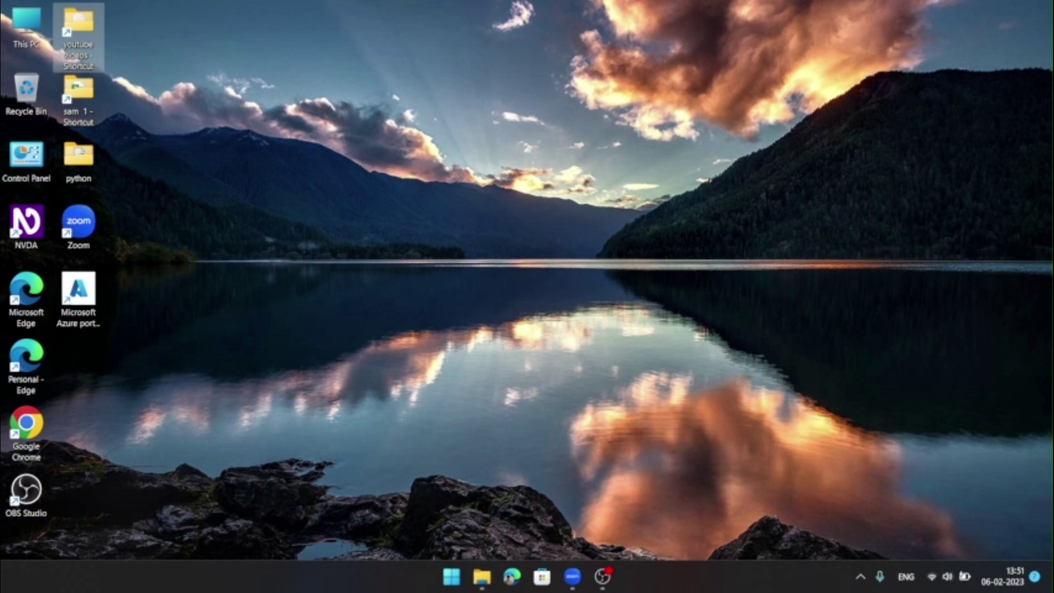
Search the system for "se" and open the Windows Security app
key("super")
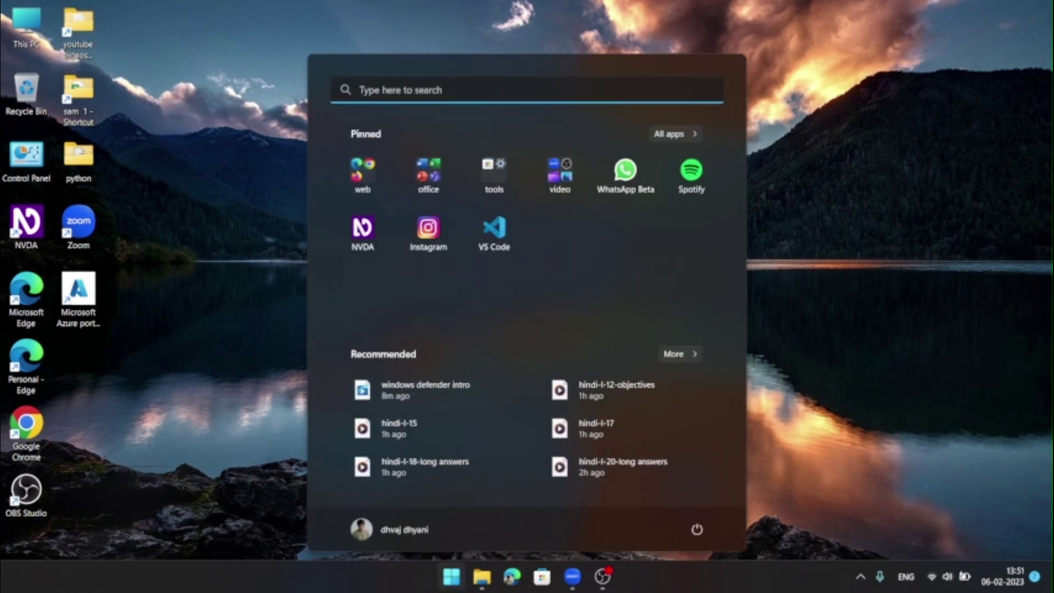
type("se")
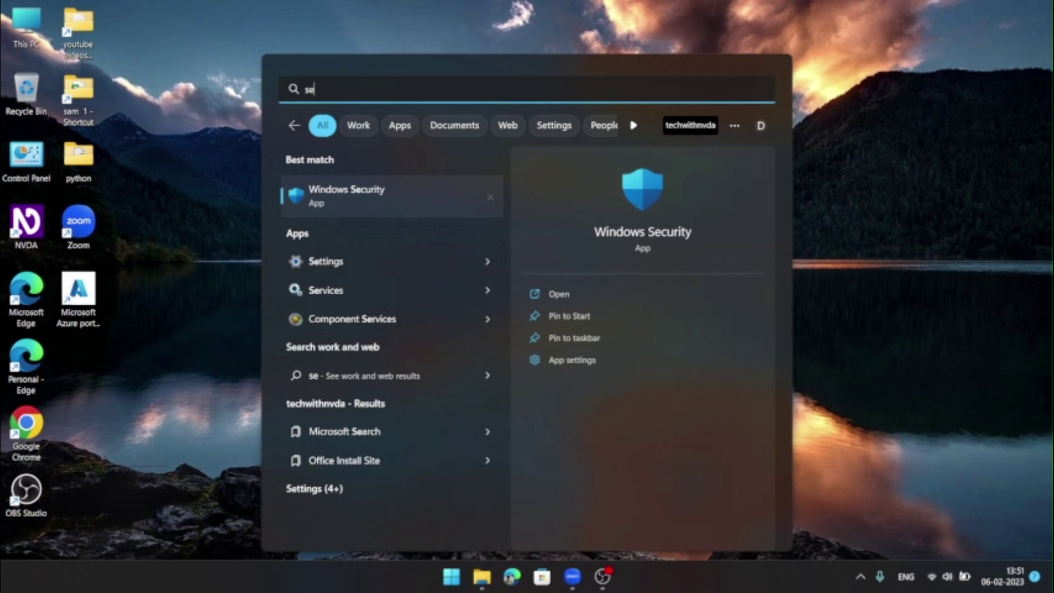
key("Return")
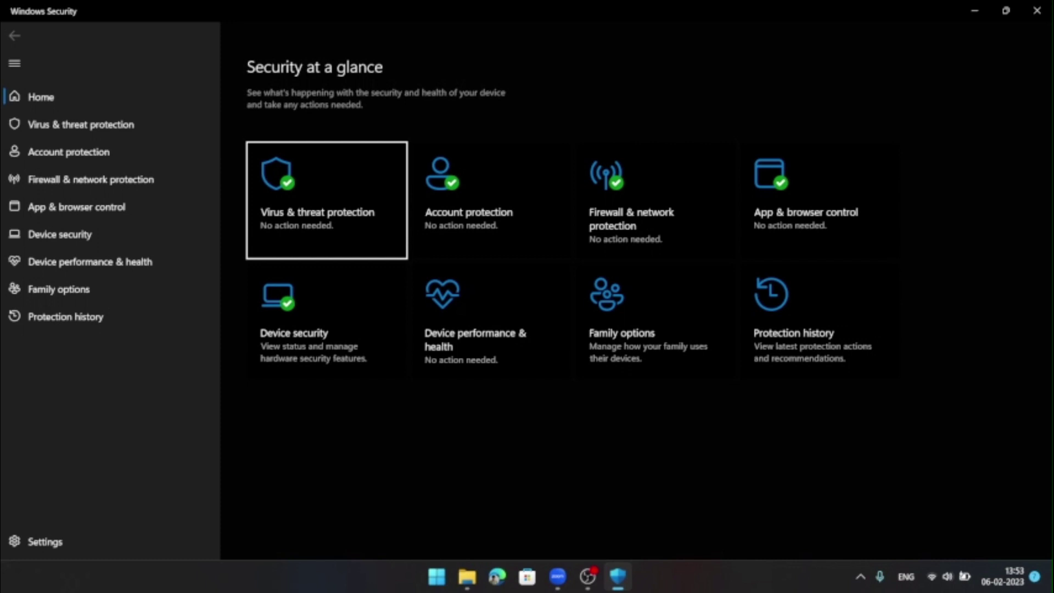
Review the protection category tiles on the Security at a glance page, from Virus & threat protection to Protection history
left_click(491, 200)
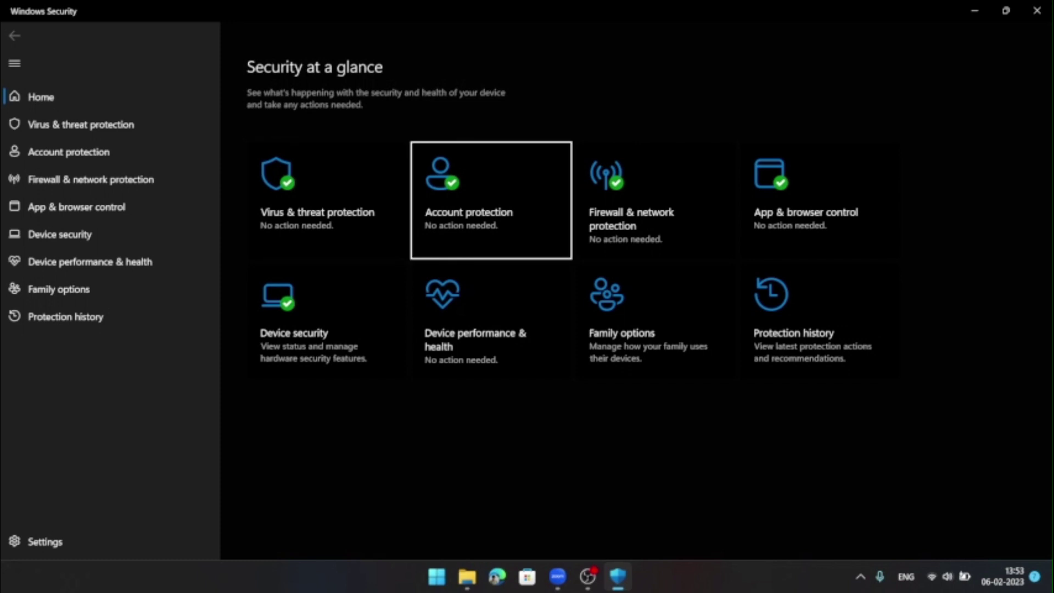
key("Left")
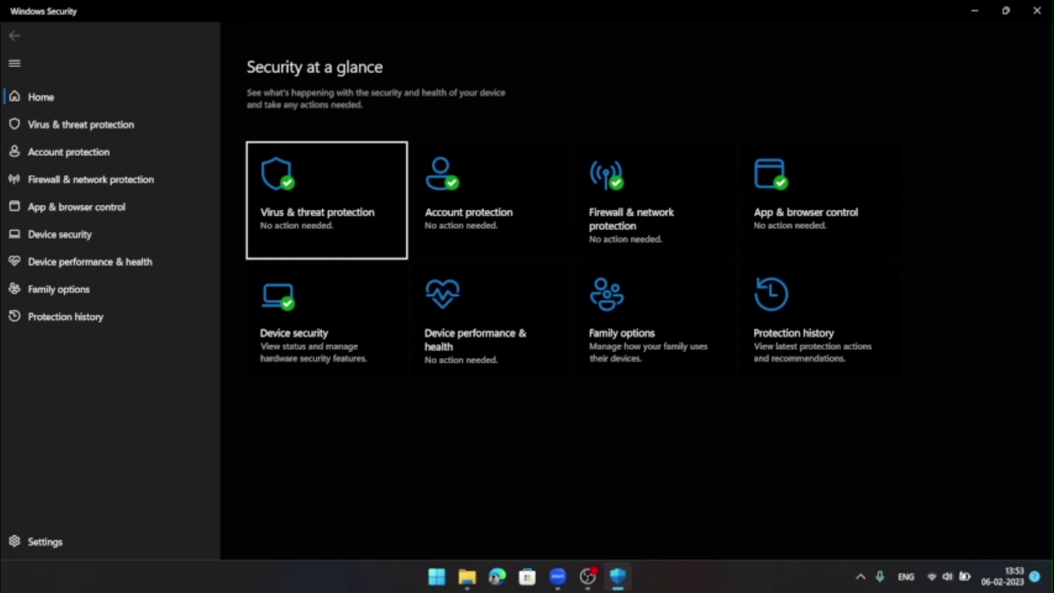
key("Right")
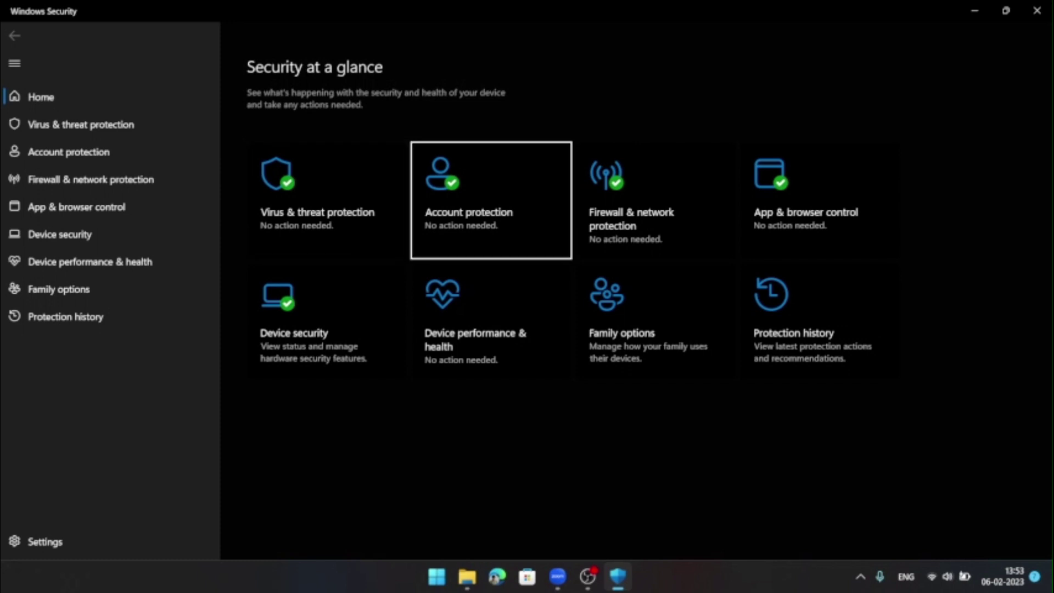
key("Right")
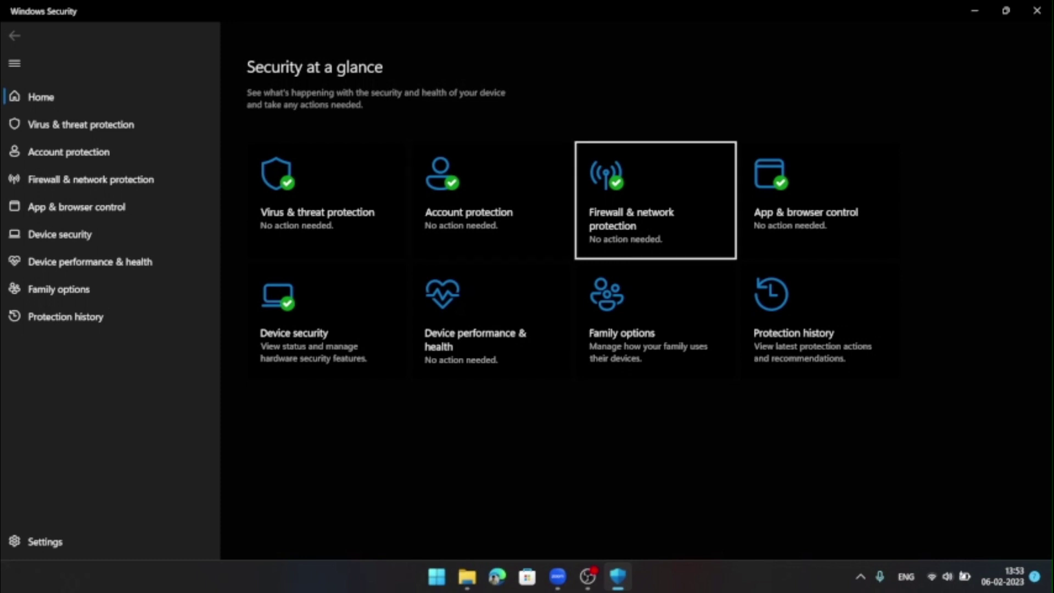
key("Right")
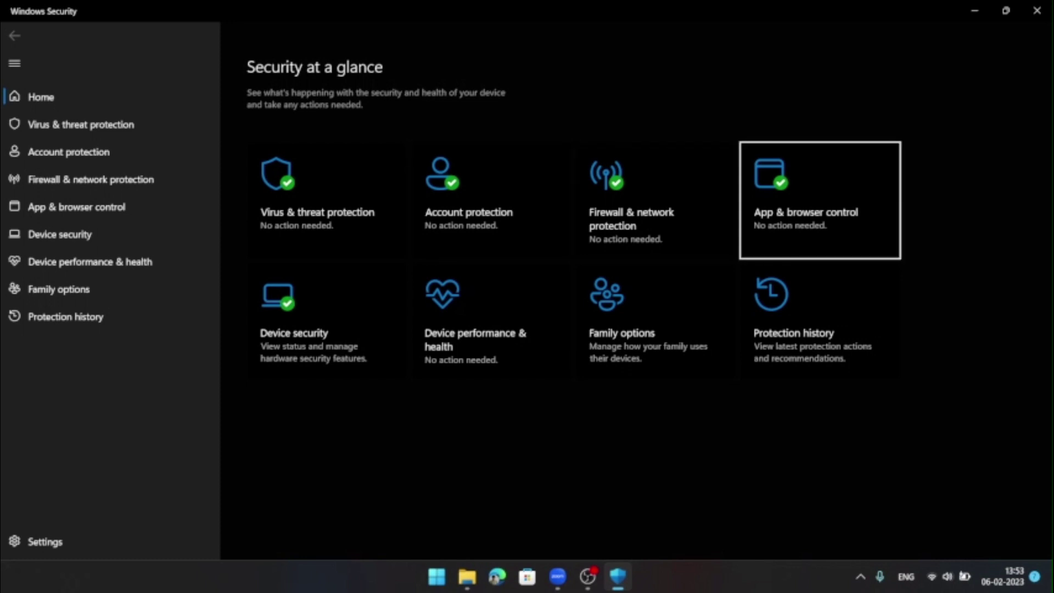
key("Right")
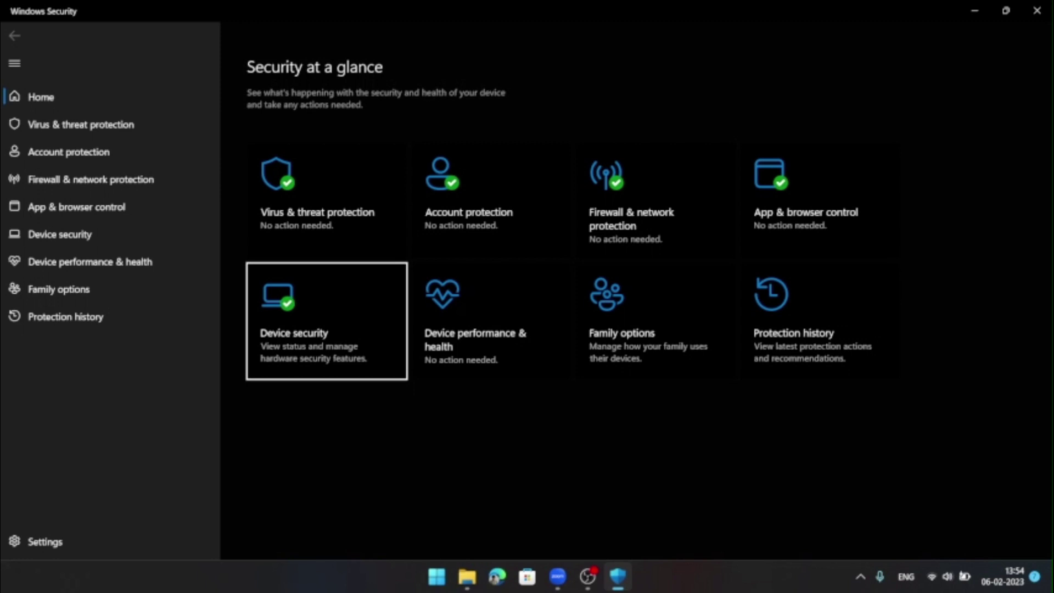
key("Right")
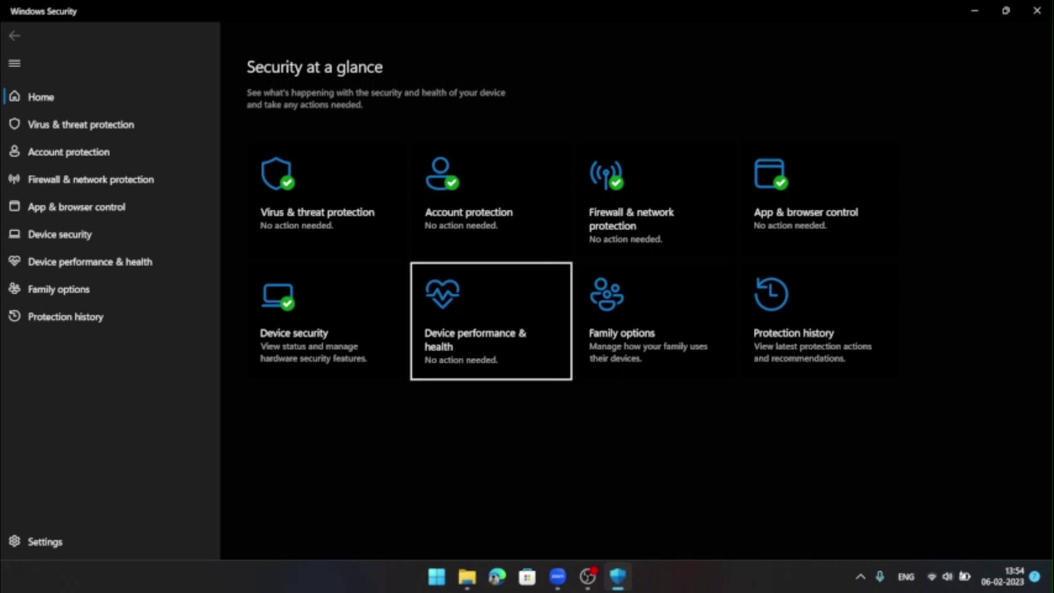
key("Right")
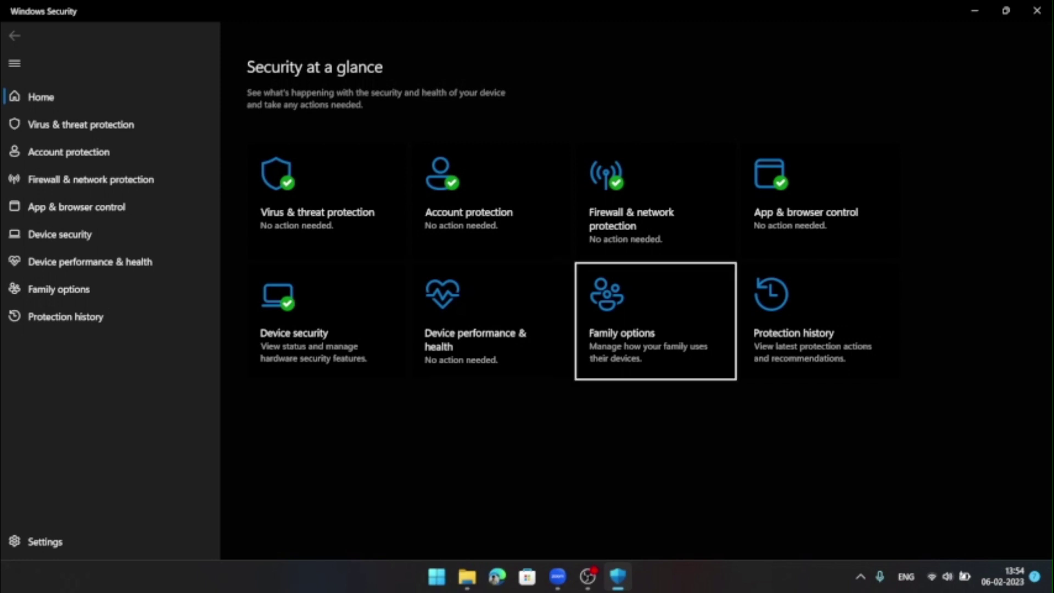
key("Right")
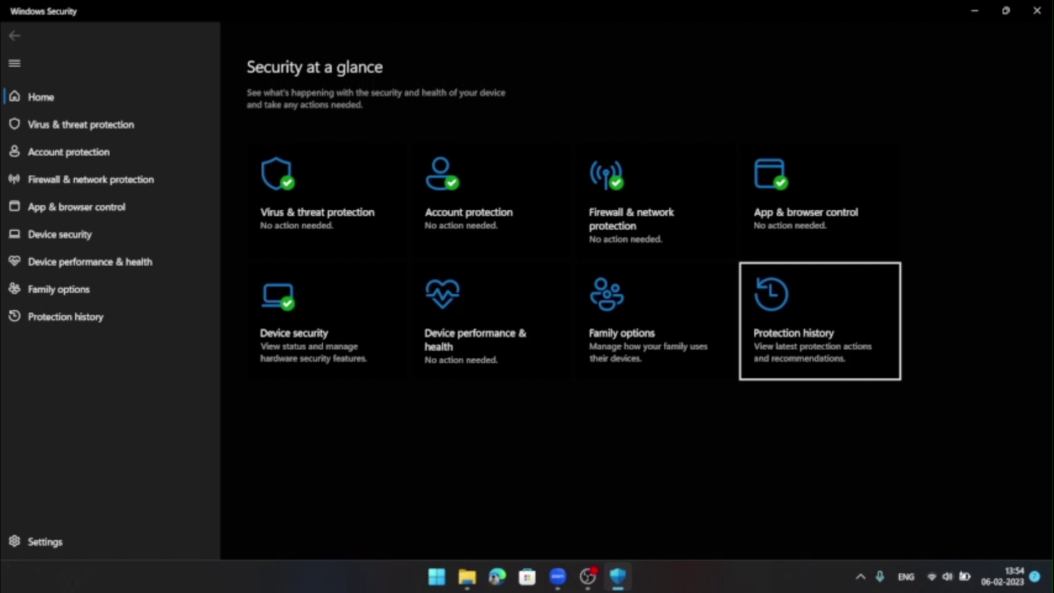
key("Up")
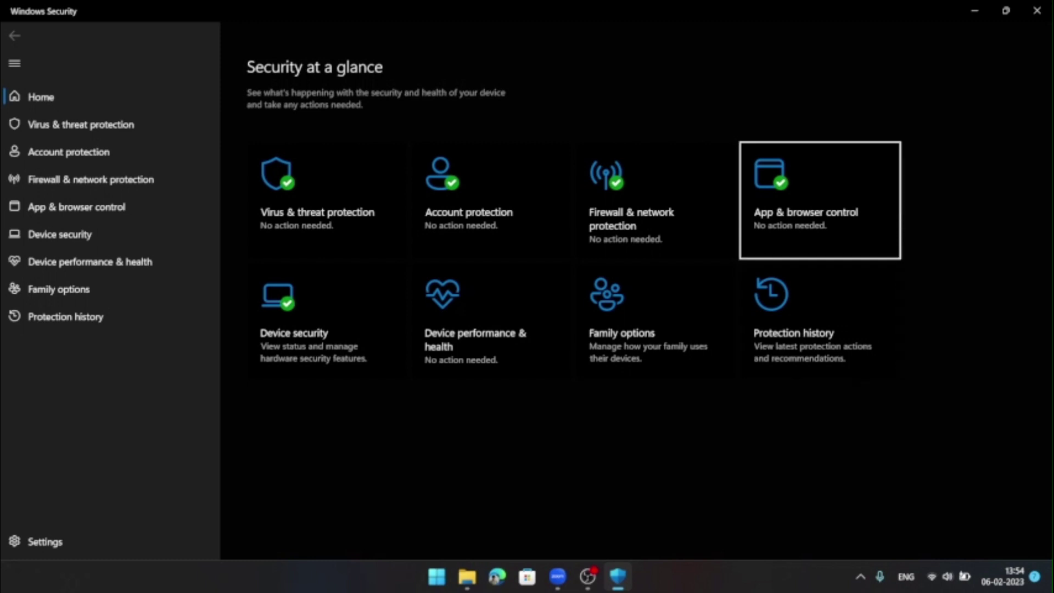
key("Left")
key("Left")
key("Left")
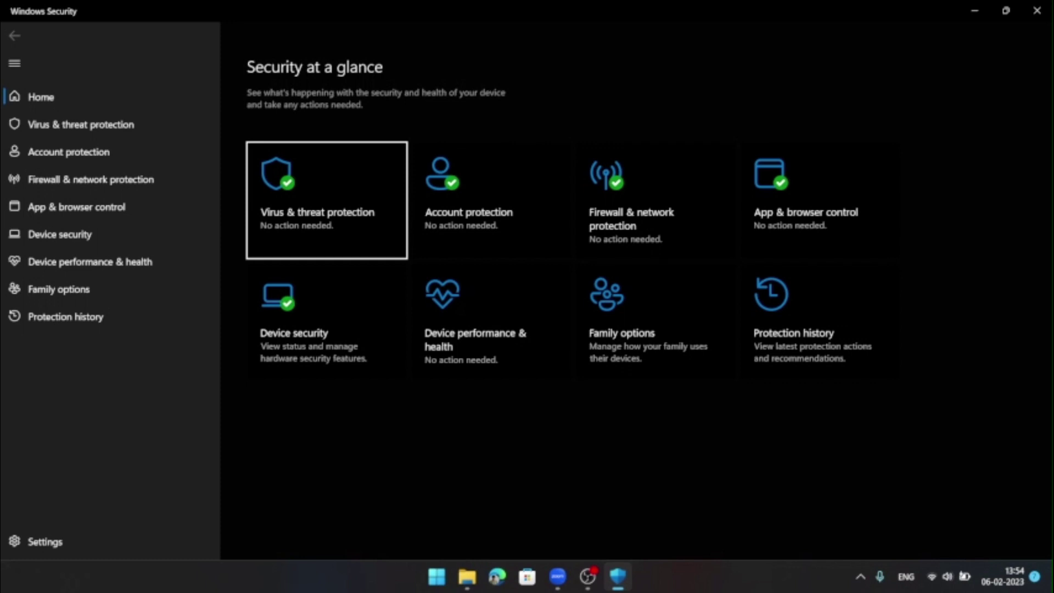
Go through the navigation pane entries from Home down to Protection history to review the available sections
key("shift+Tab")
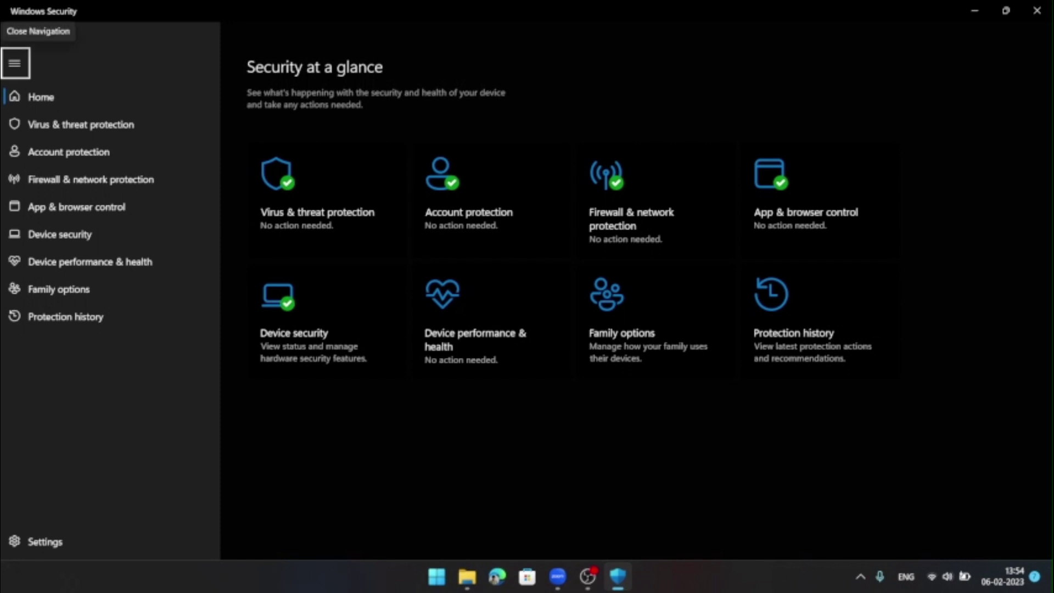
key("Tab")
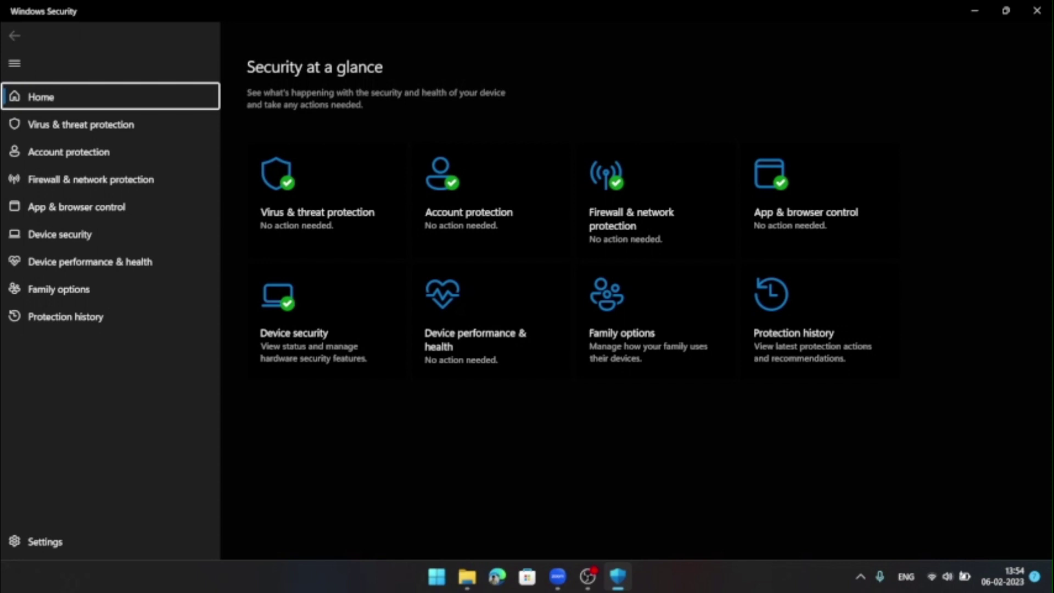
key("Down")
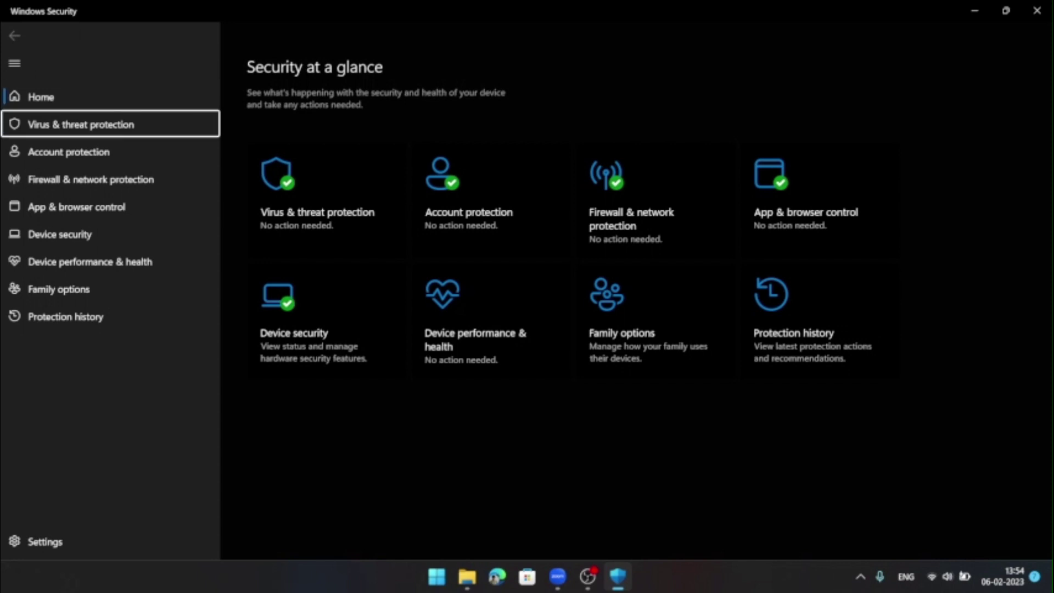
key("Down")
key("Down")
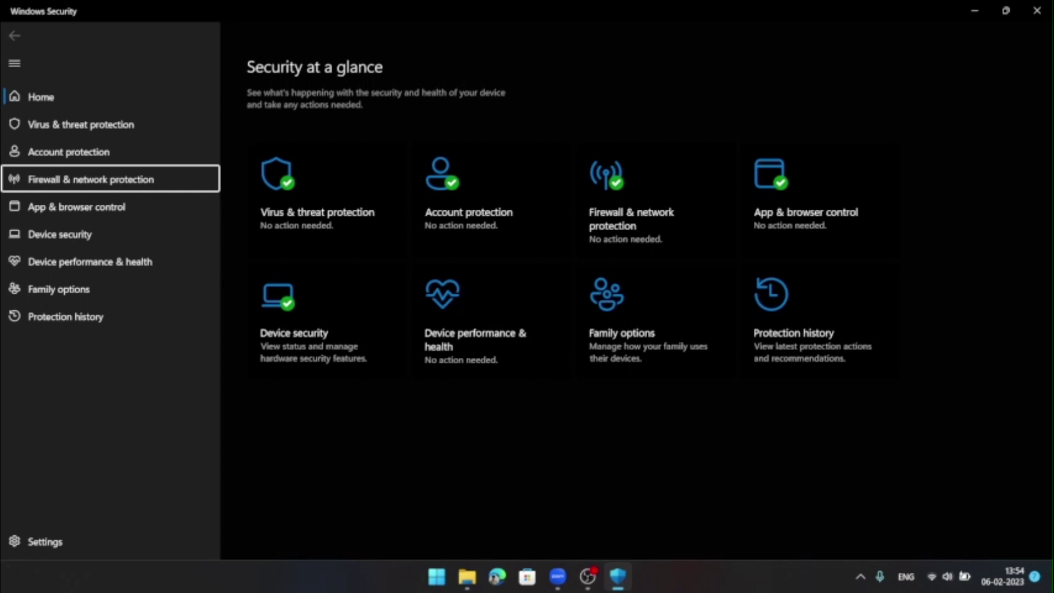
key("Down")
key("Down")
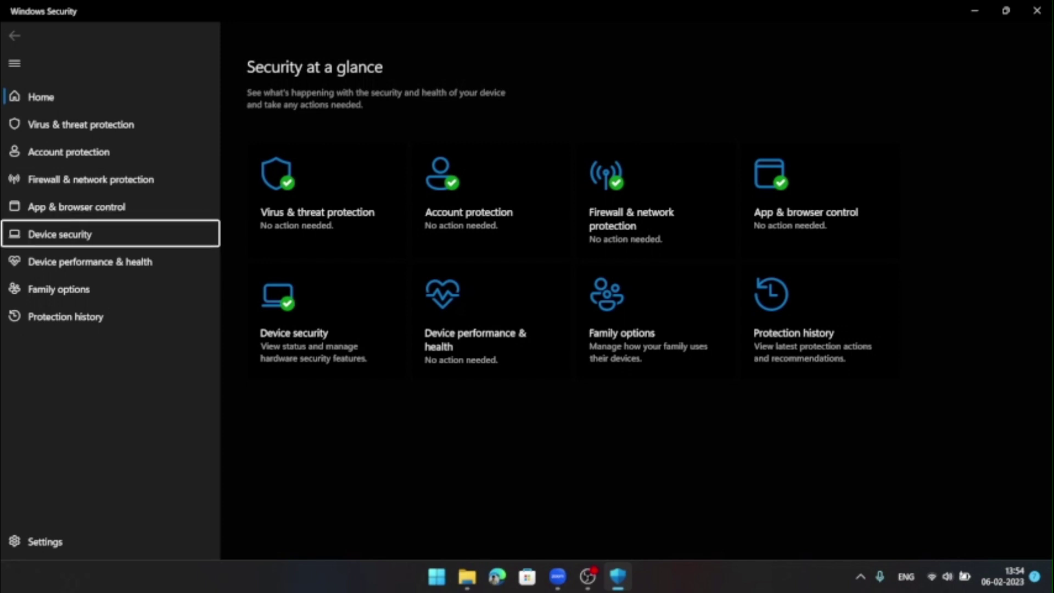
key("Down")
key("Down")
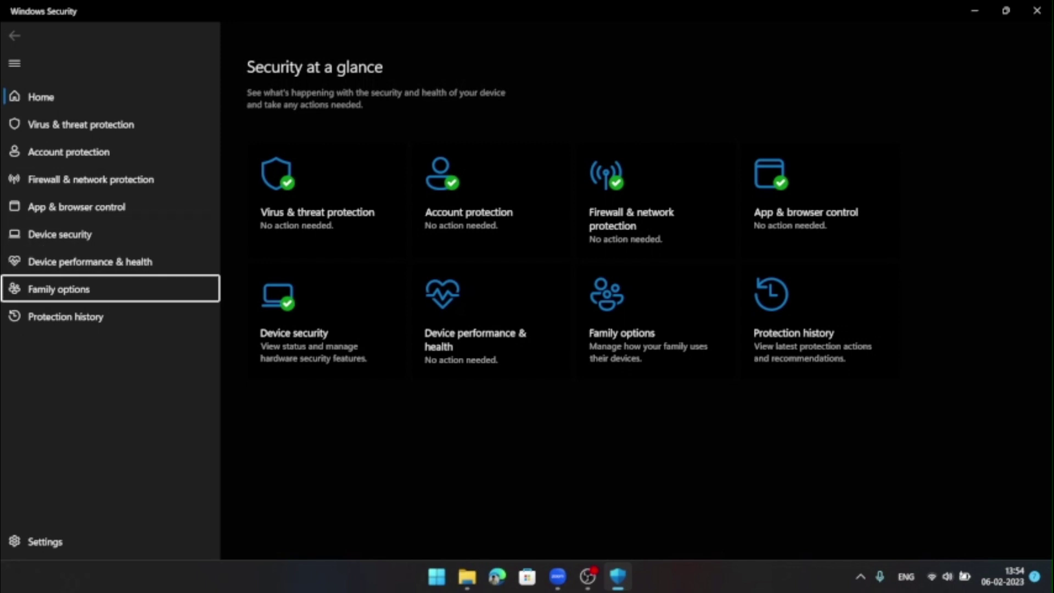
key("Down")
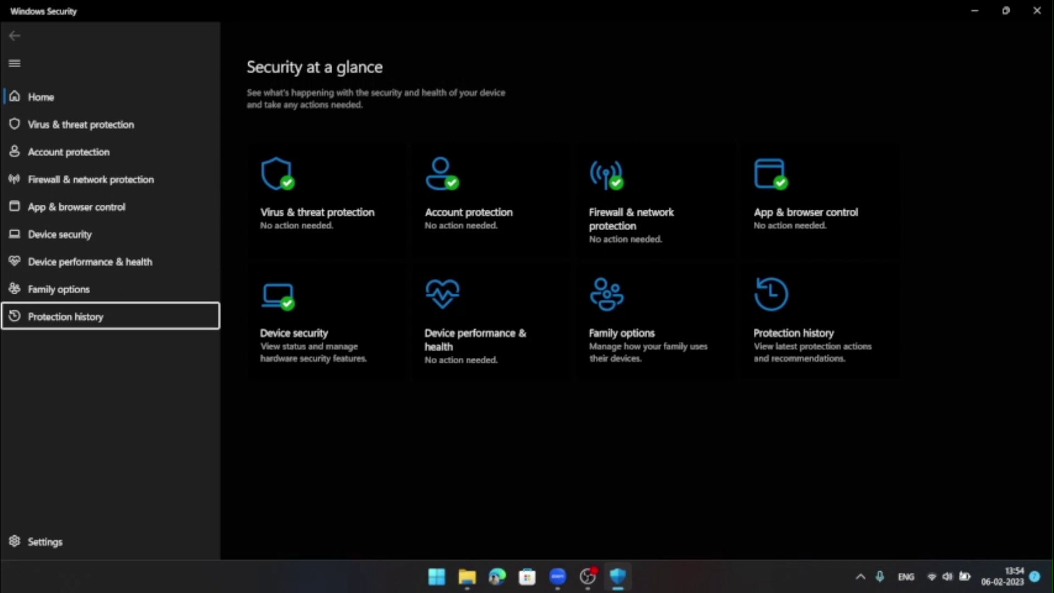
Open the security providers page from Settings and expand the Microsoft Defender Antivirus entry
key("Down")
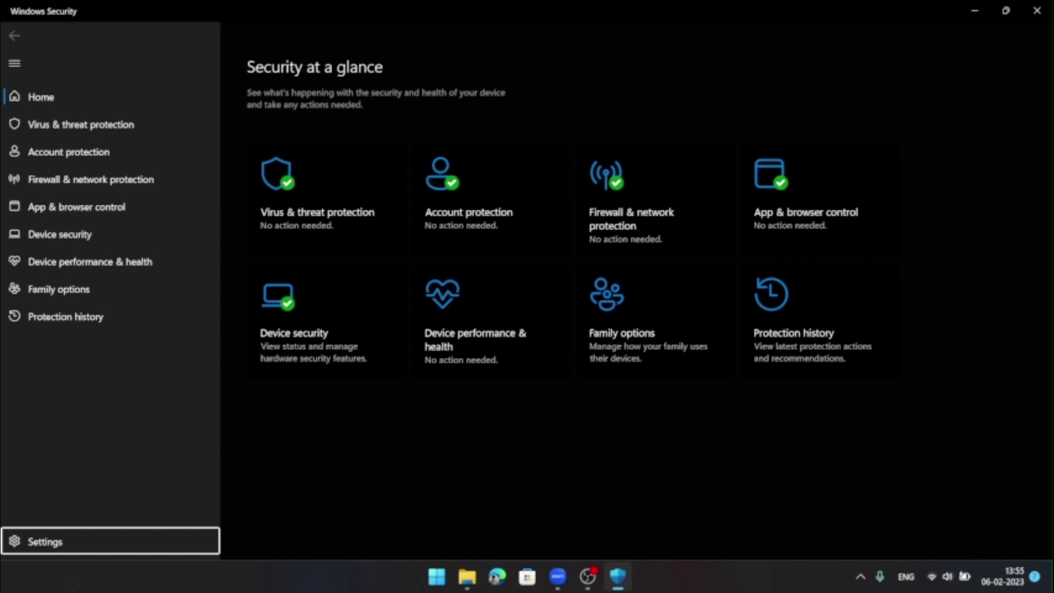
key("Return")
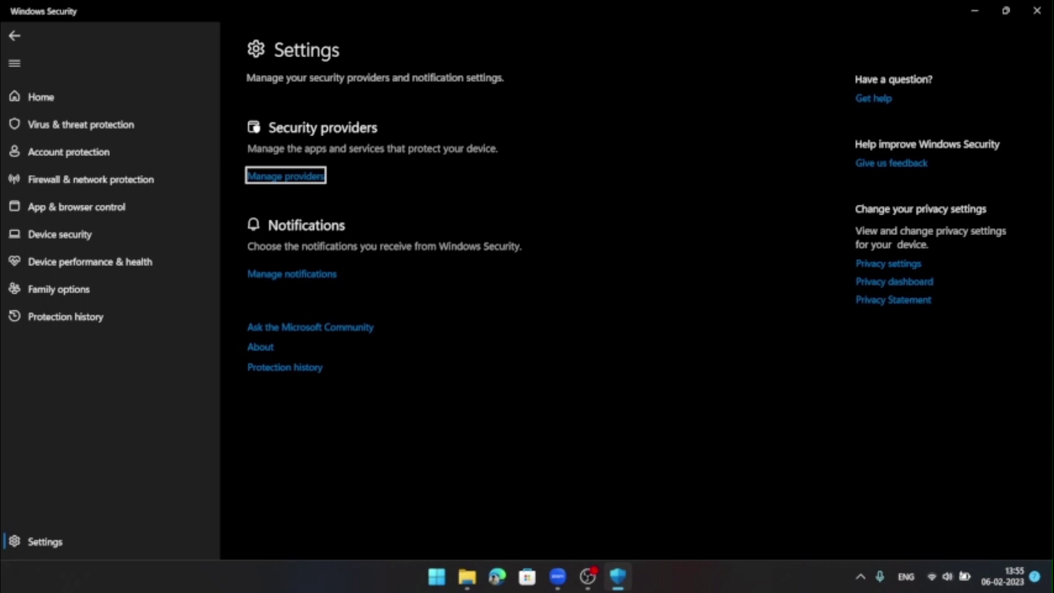
key("Return")
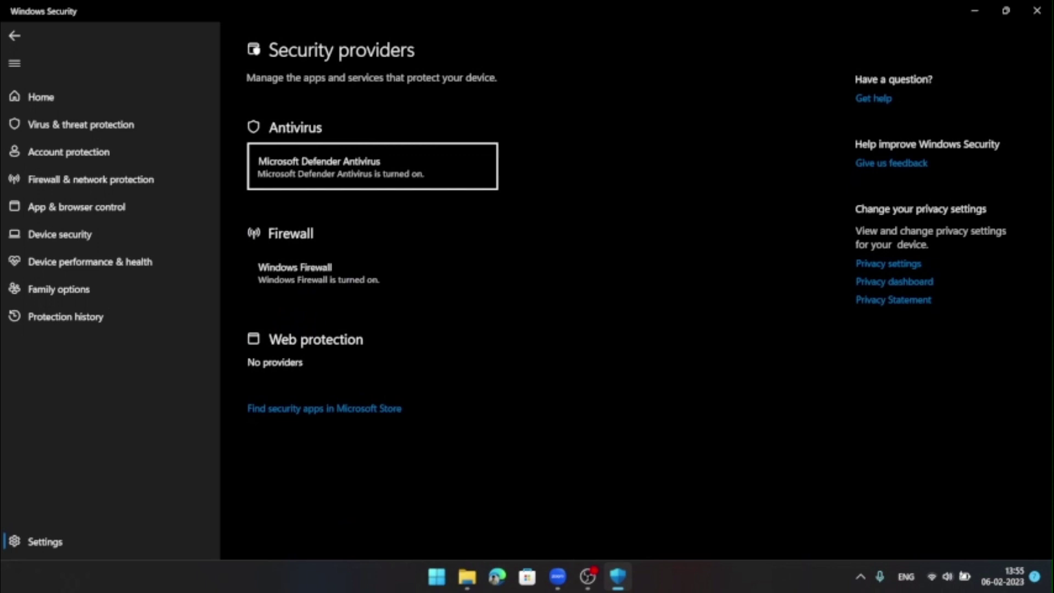
key("Return")
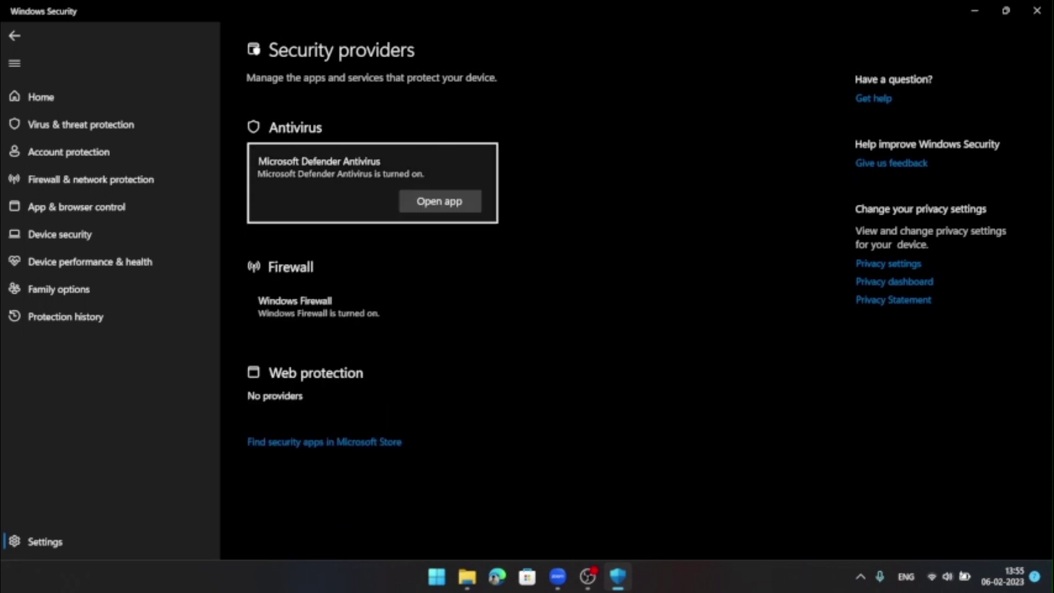
key("Tab")
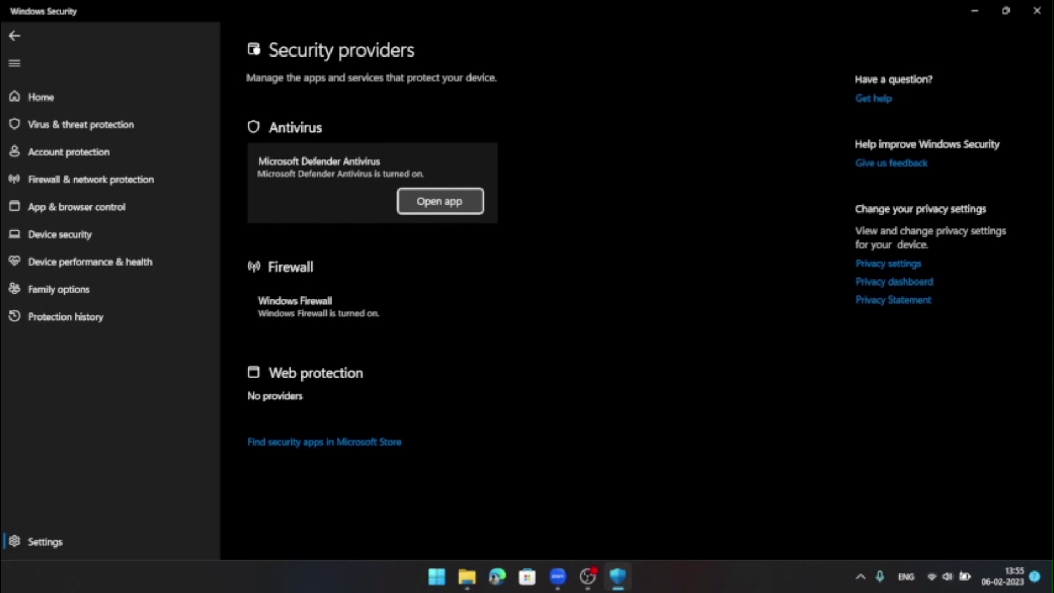
Expand the Windows Firewall provider entry and open its app page
key("Tab")
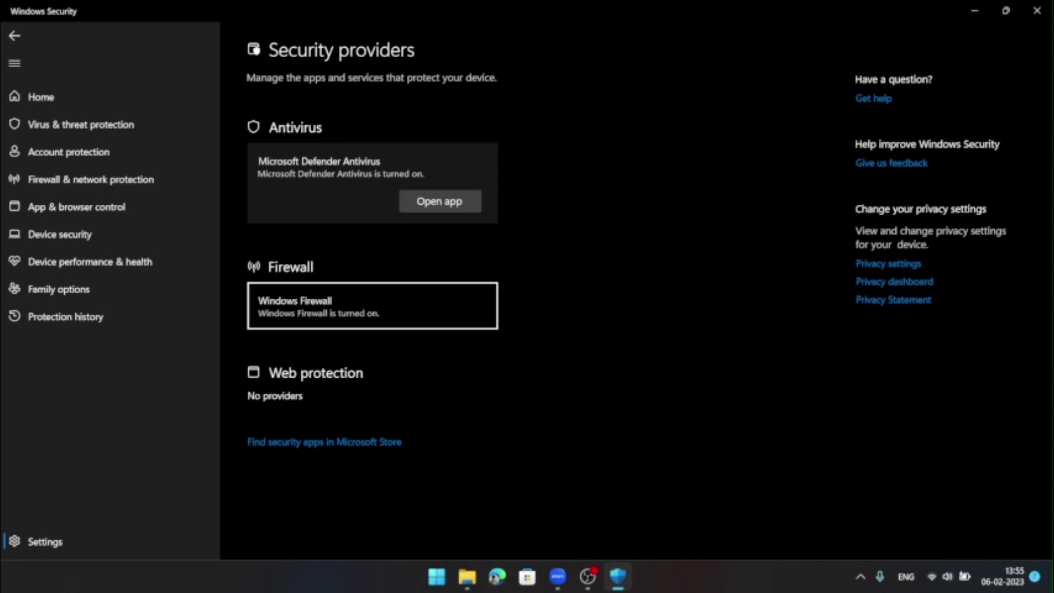
key("space")
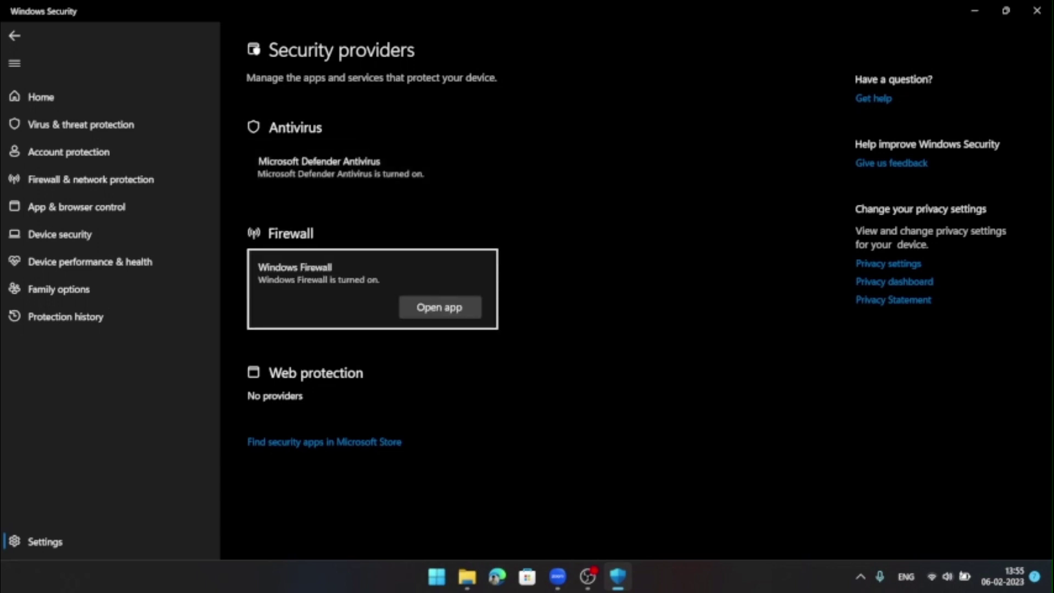
key("Tab")
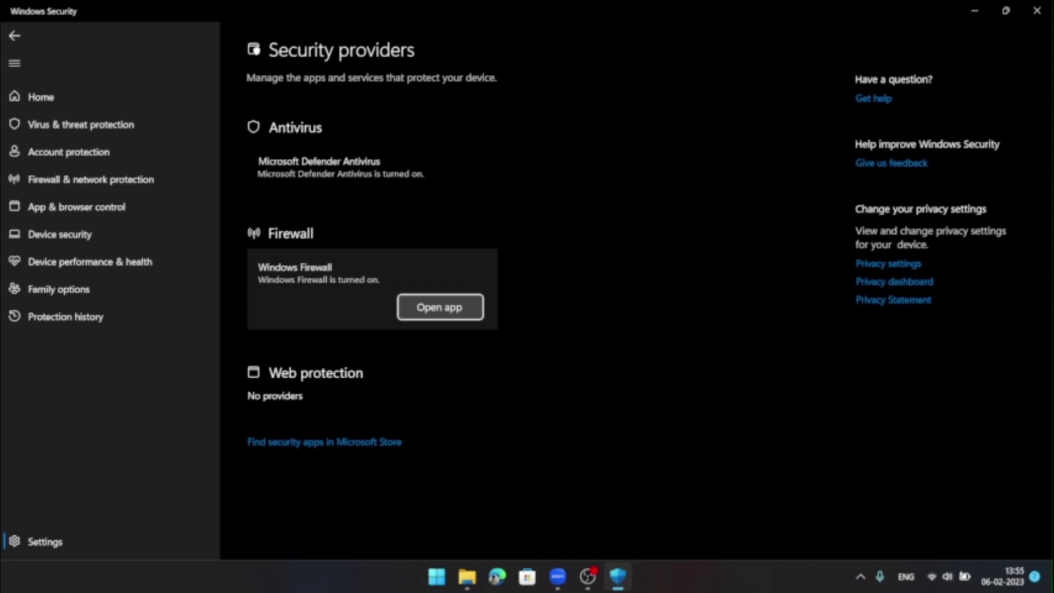
key("space")
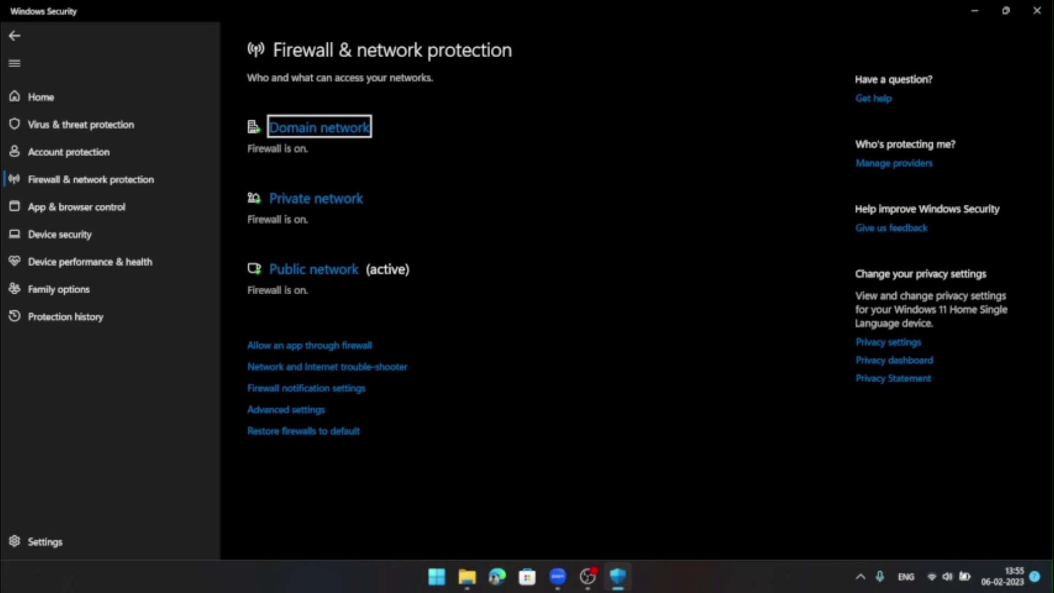
Review the firewall page's network profiles and option links, from Private network down to Restore firewalls to default
key("Tab")
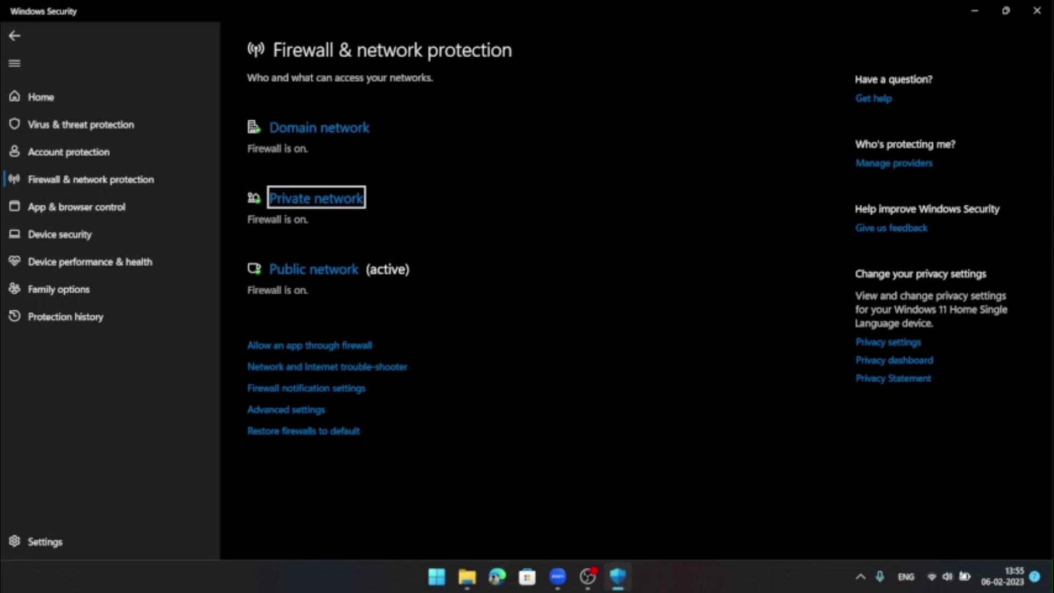
key("Tab")
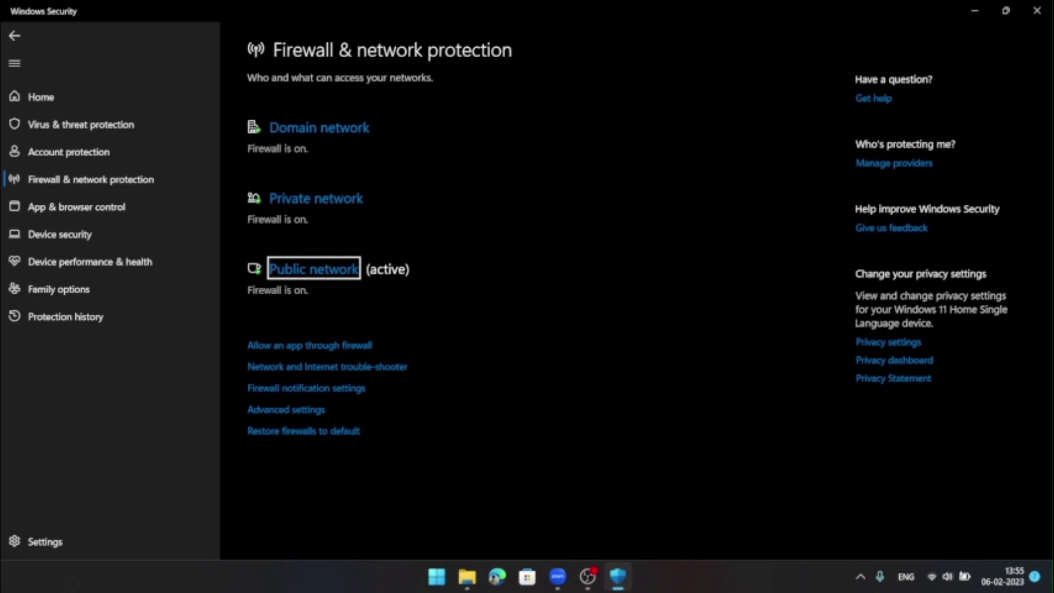
key("Tab")
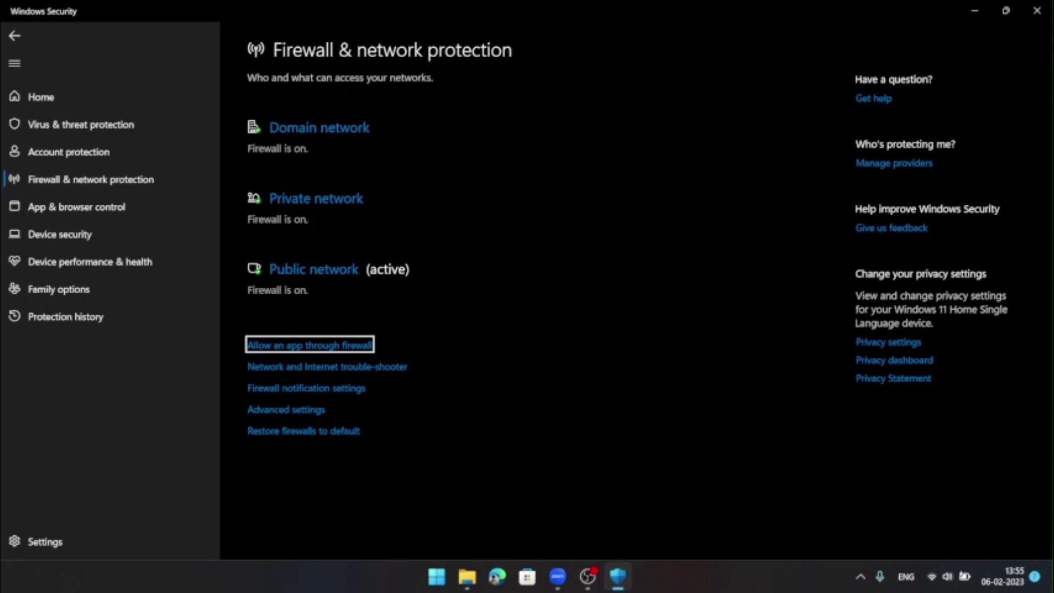
key("Tab")
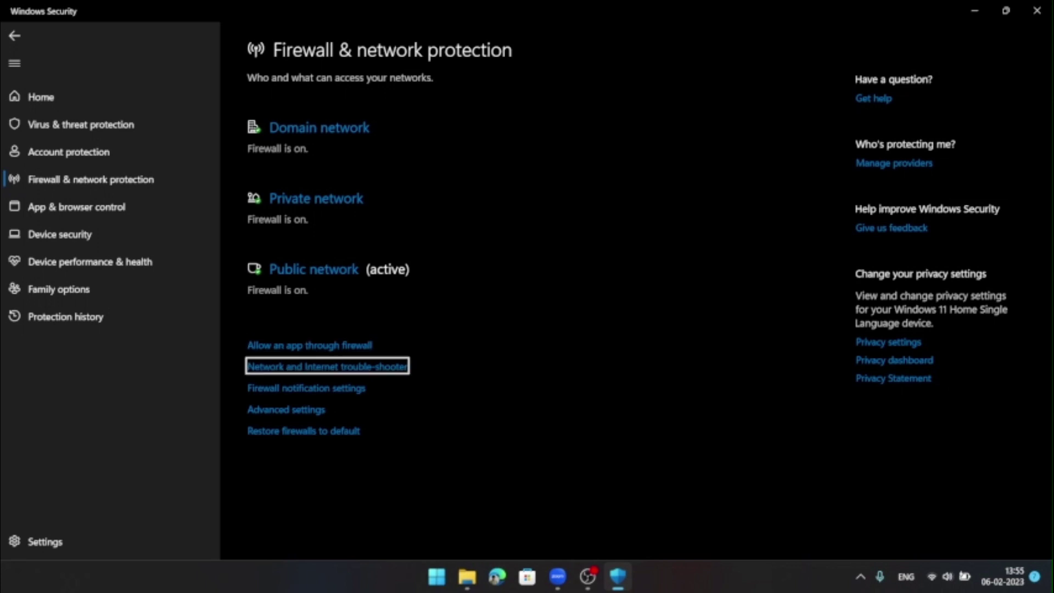
key("Tab")
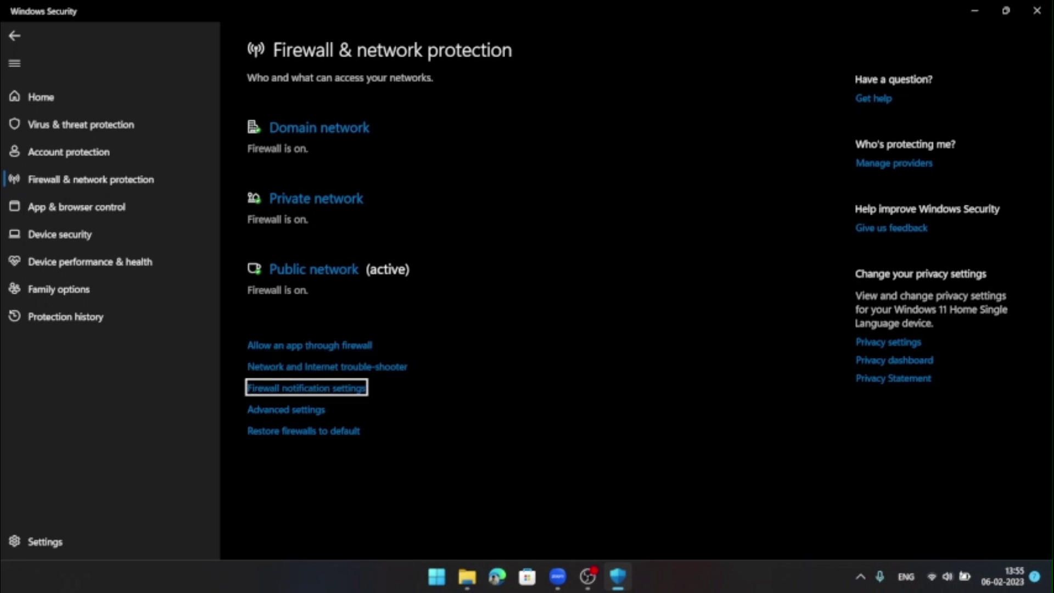
key("Tab")
key("Tab")
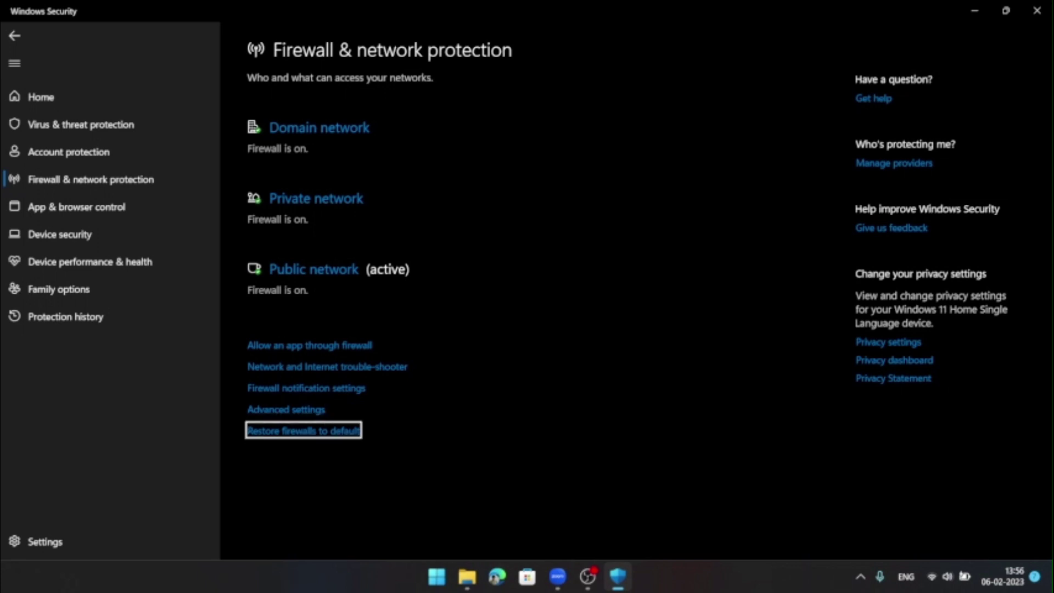
Review the firewall page's help, provider, feedback and privacy links, ending at Privacy Statement
key("Tab")
key("Tab")
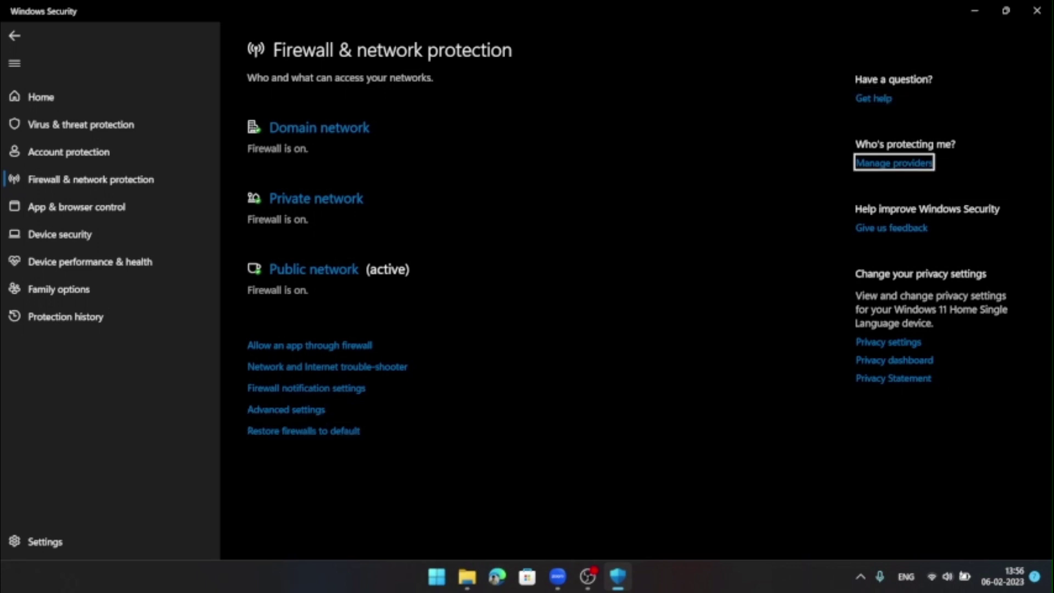
key("Tab")
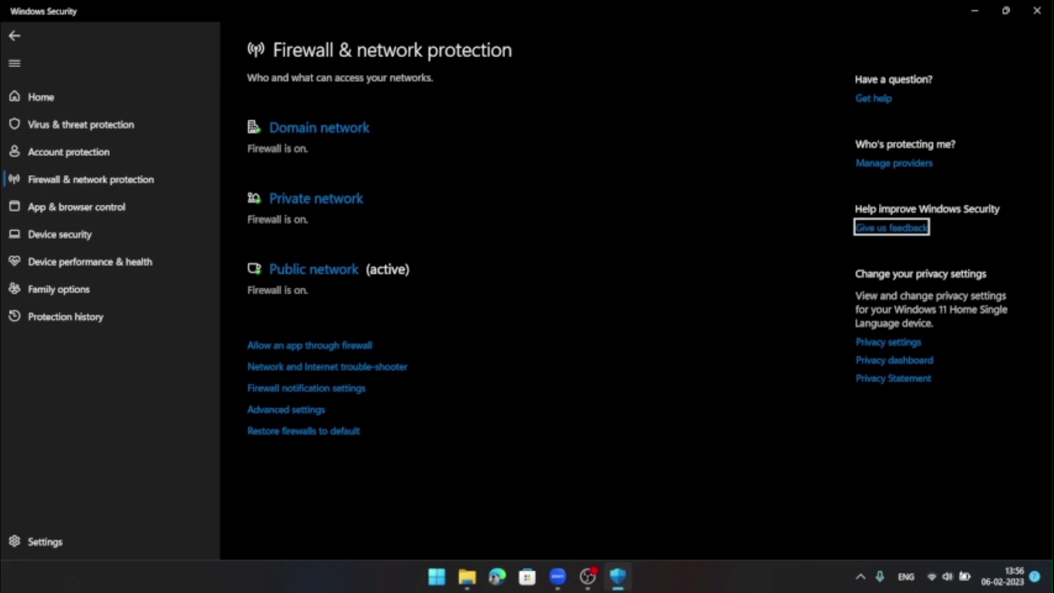
key("Tab")
key("Tab")
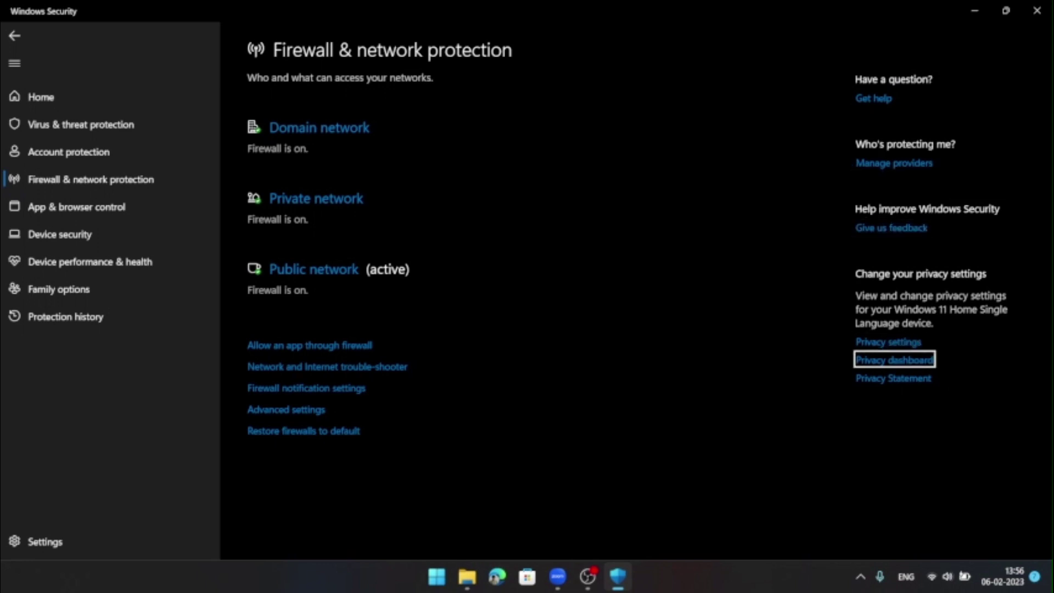
key("Tab")
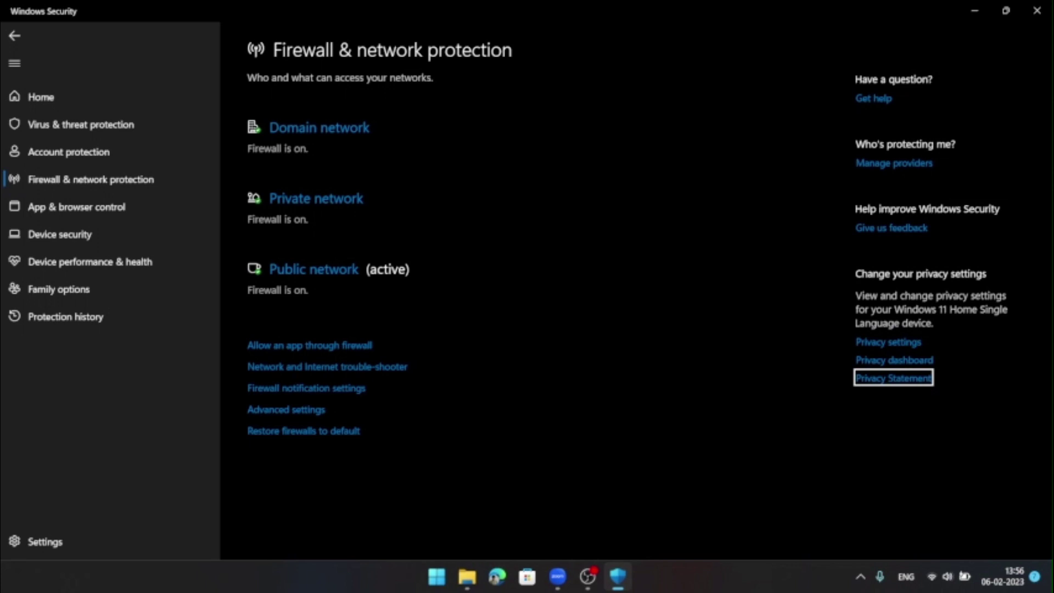
Return to the Security at a glance home page and open Virus & threat protection
key("Tab")
key("Tab")
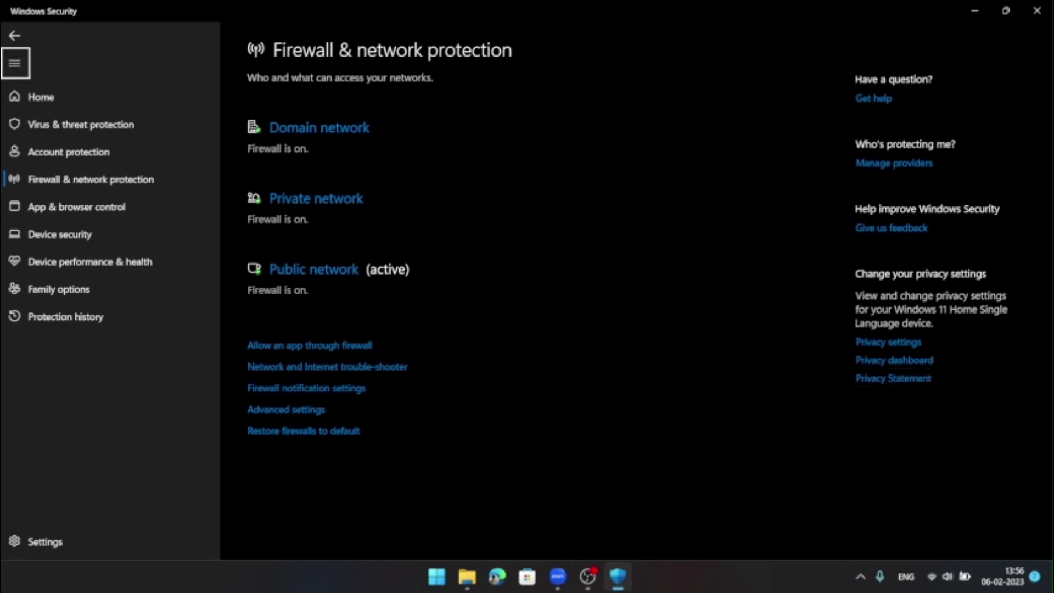
key("Tab")
key("Return")
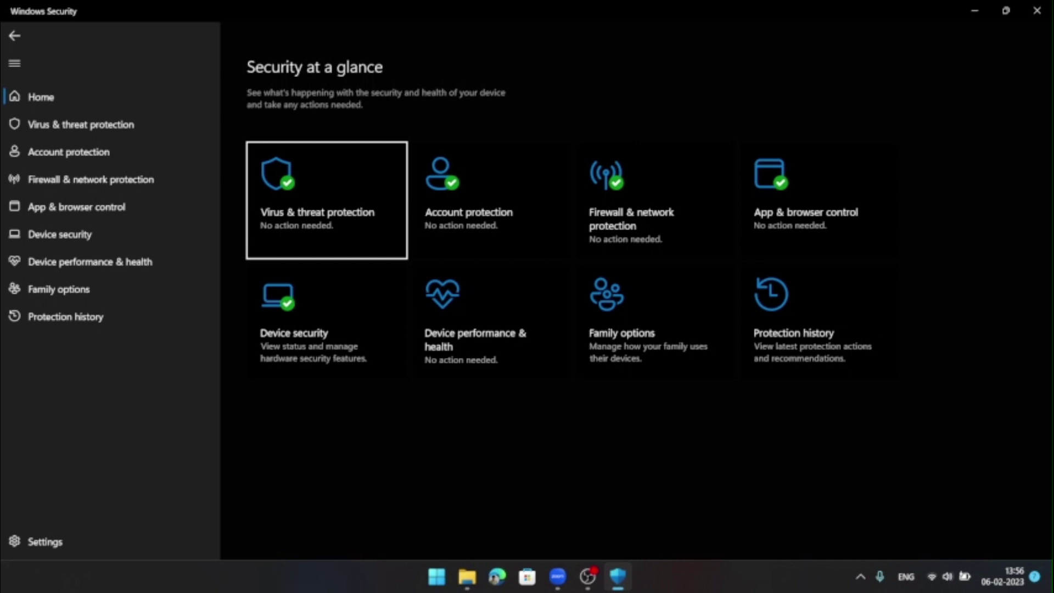
key("Return")
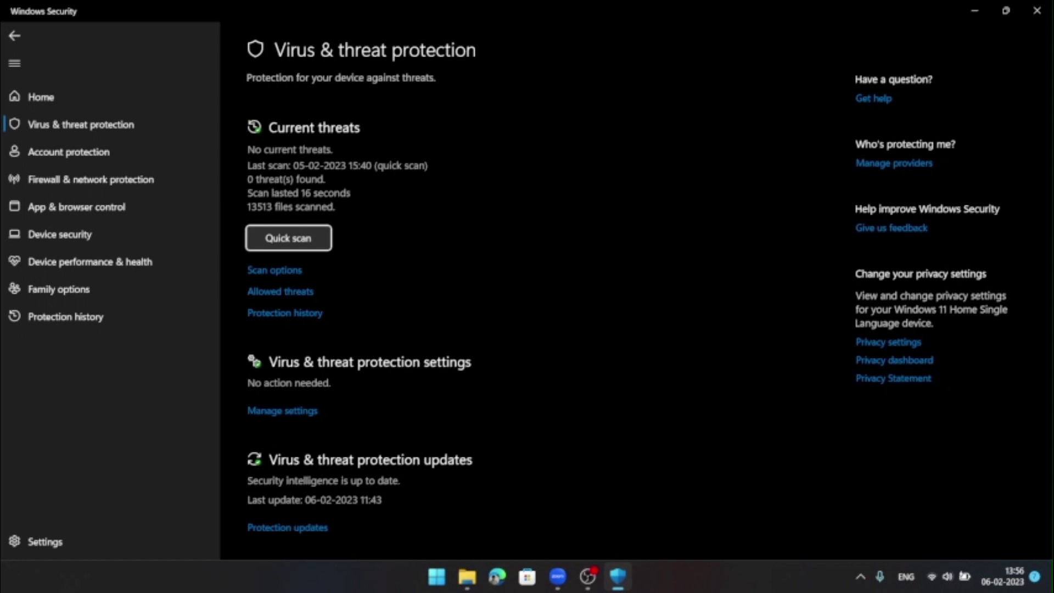
Open Scan options and go through the scan types from Quick scan to Microsoft Defender Antivirus (offline scan)
key("Tab")
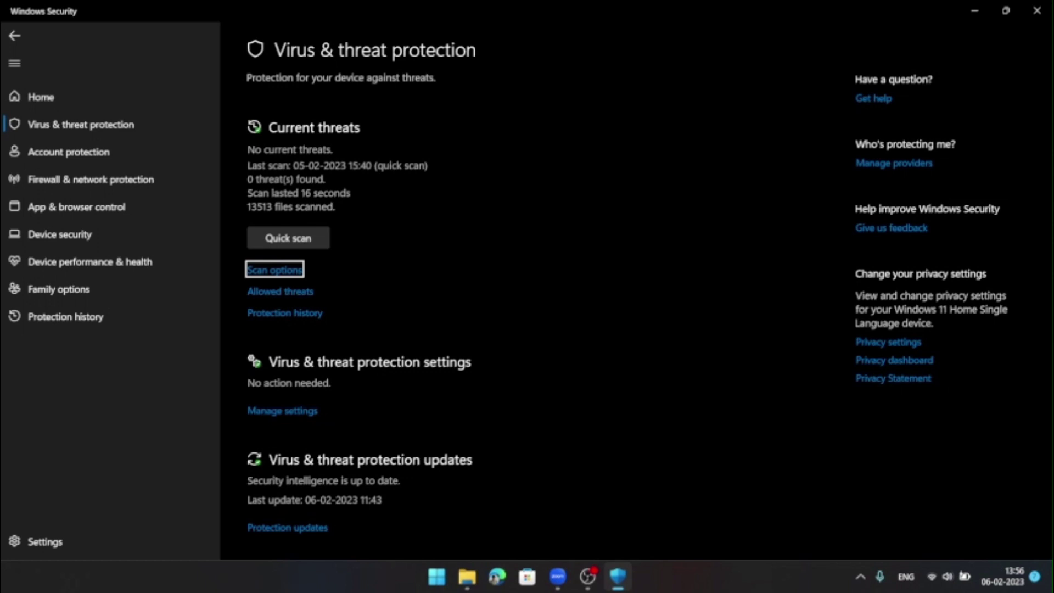
key("Return")
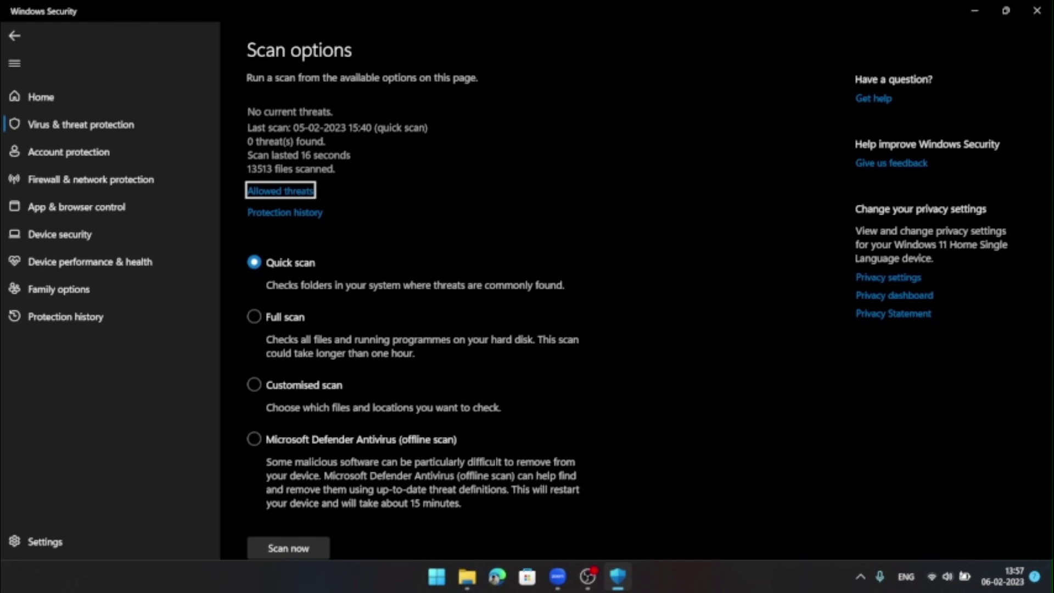
key("Tab")
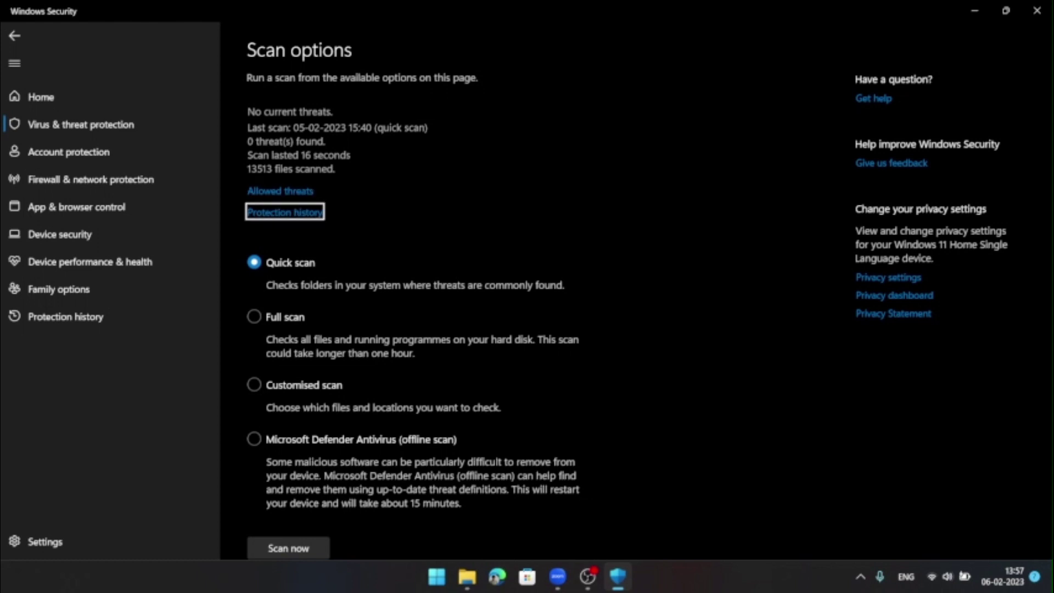
key("Tab")
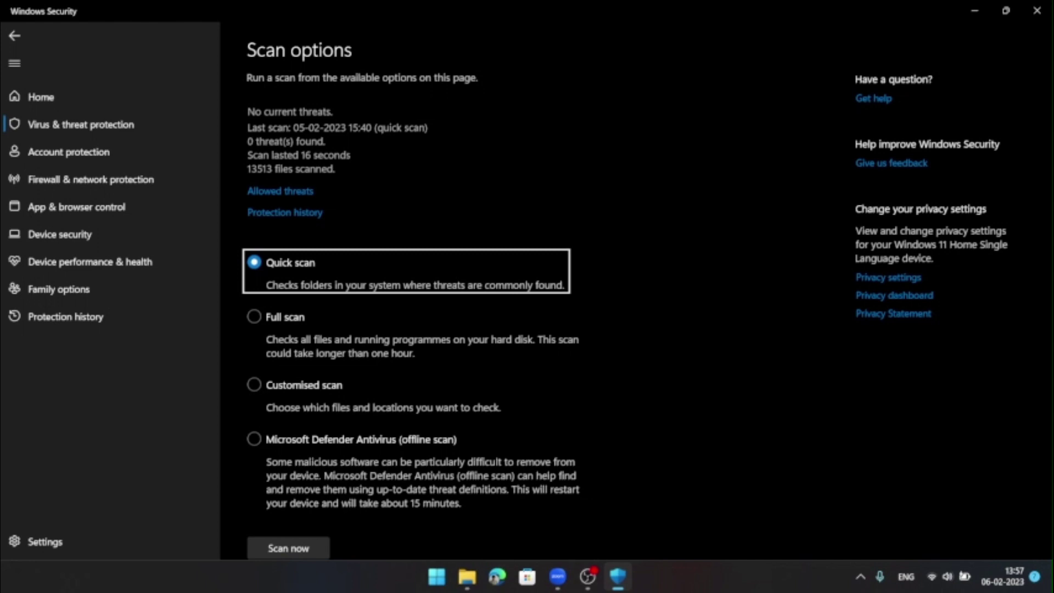
key("Down")
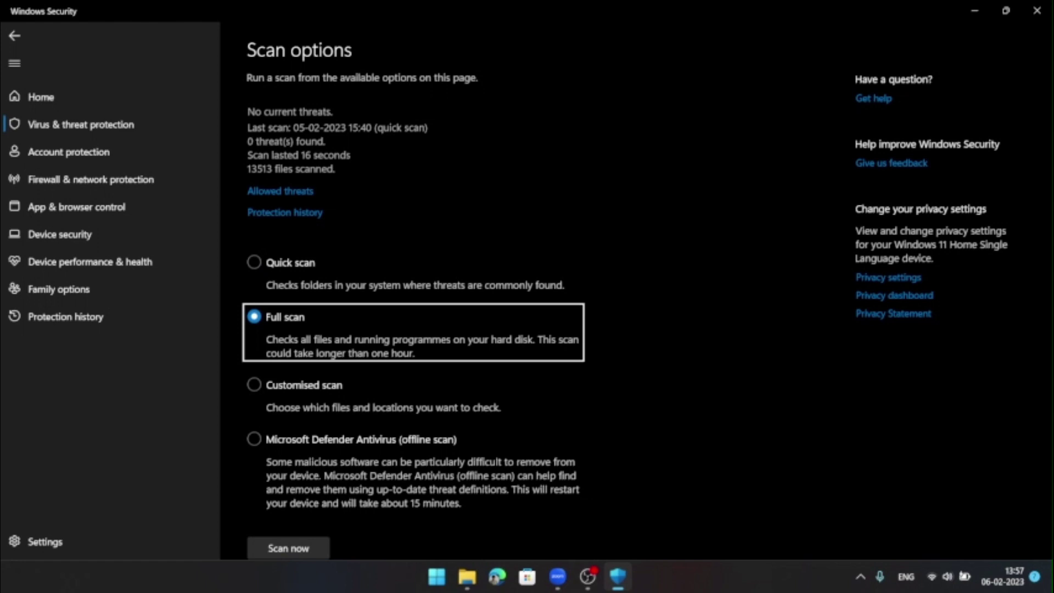
key("Down")
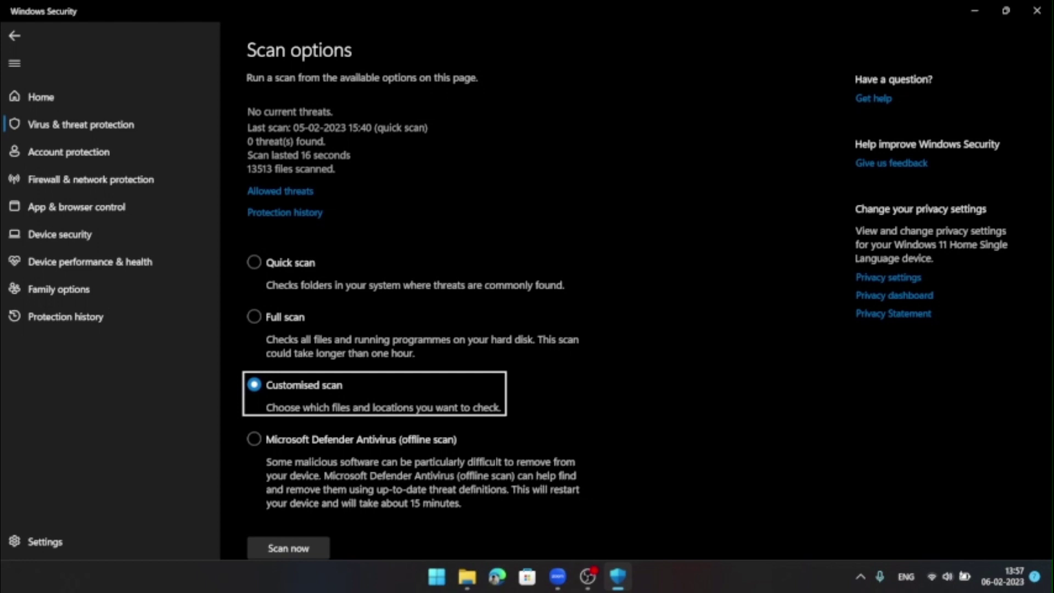
key("Down")
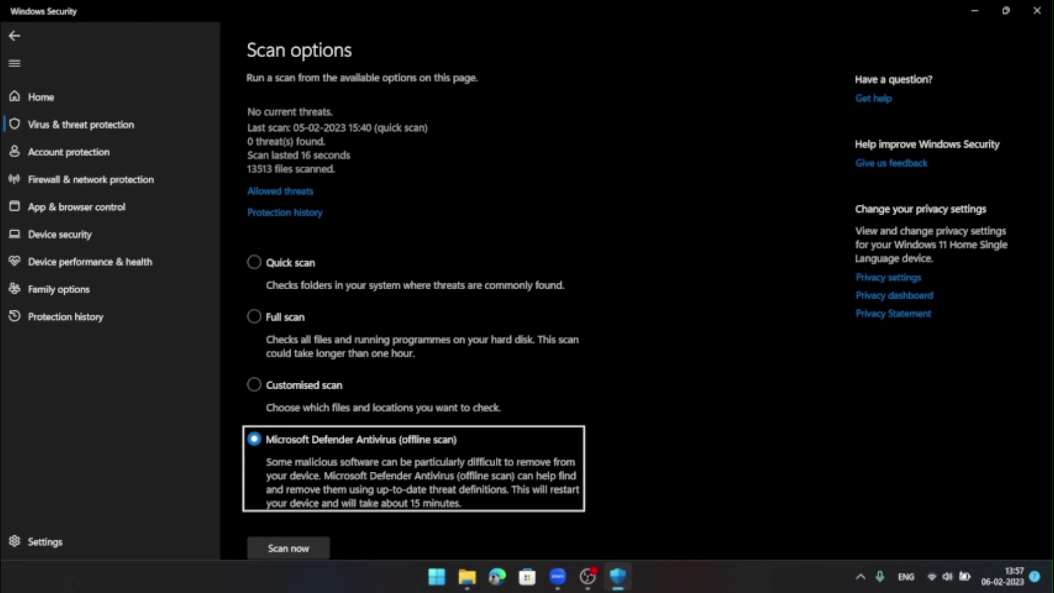
Reselect Quick scan as the scan type and go back to the Virus & threat protection page
key("Up")
key("Up")
key("Up")
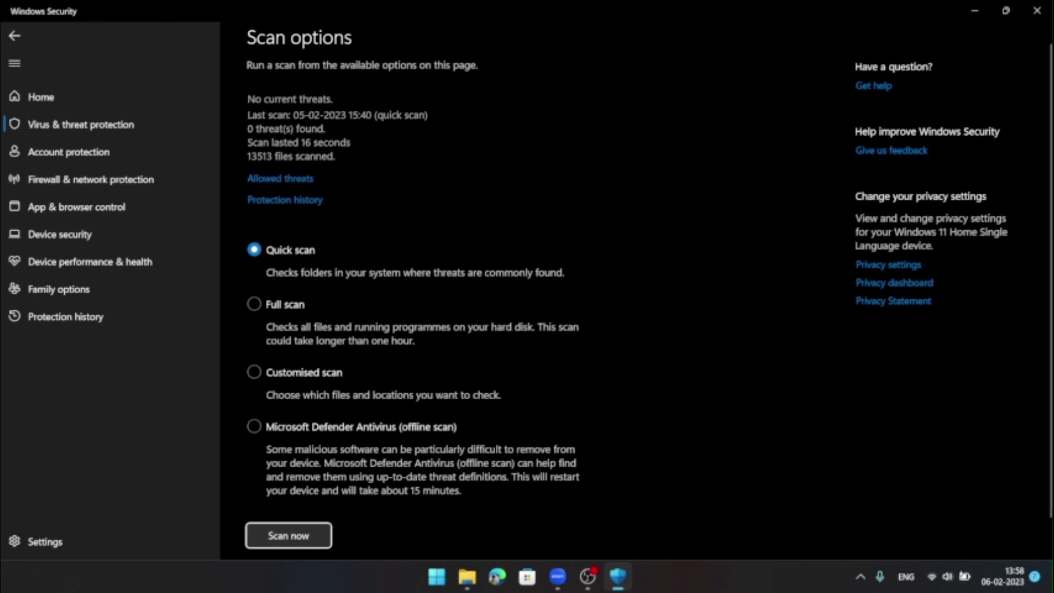
key("Tab")
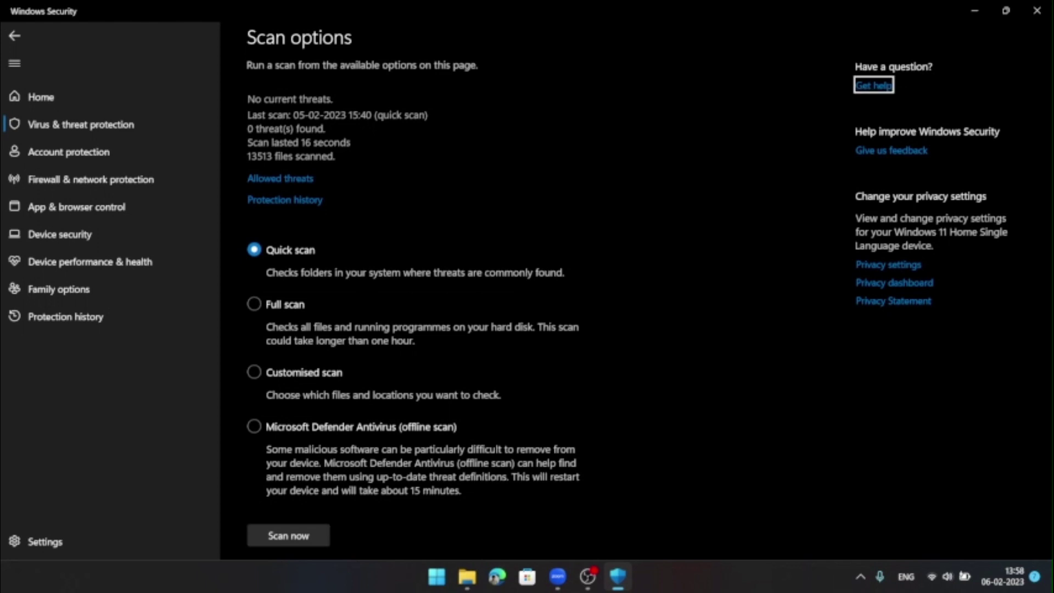
key("alt+Left")
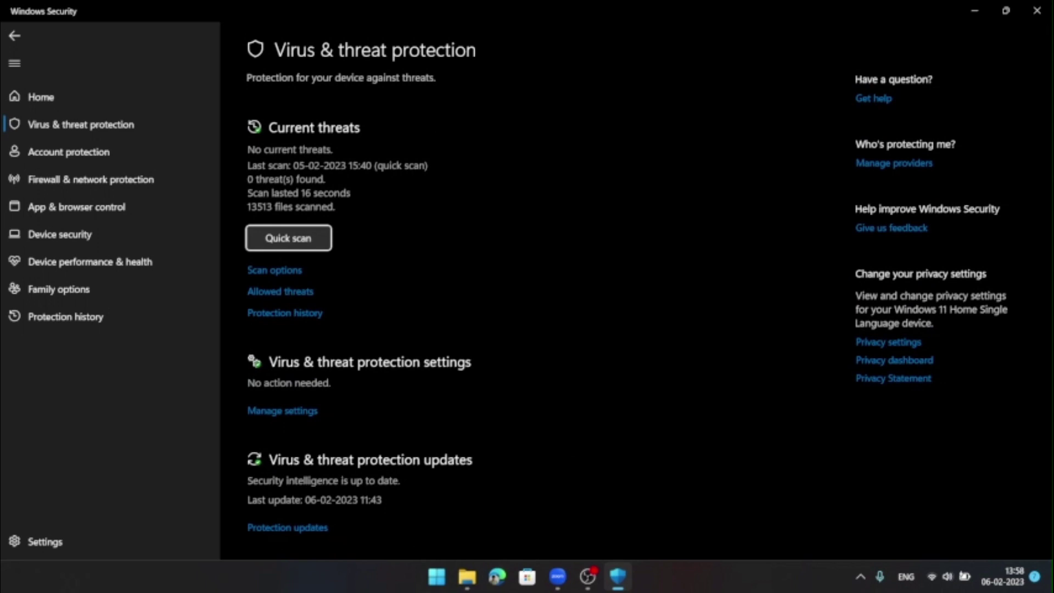
Review the Virus & threat protection links, from Scan options through Manage settings to Protection updates
key("Tab")
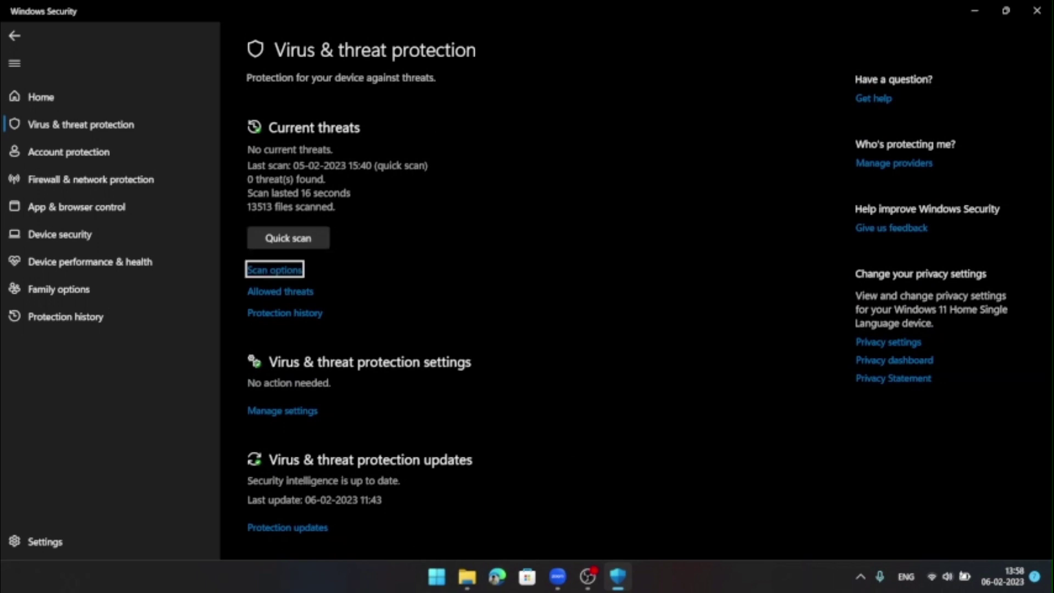
key("Tab")
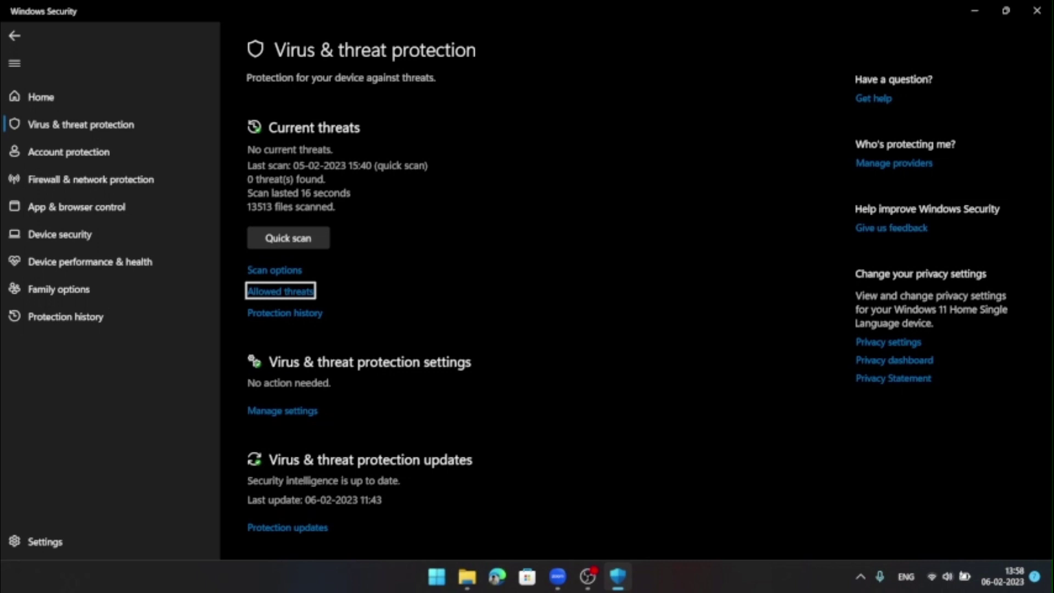
key("Tab")
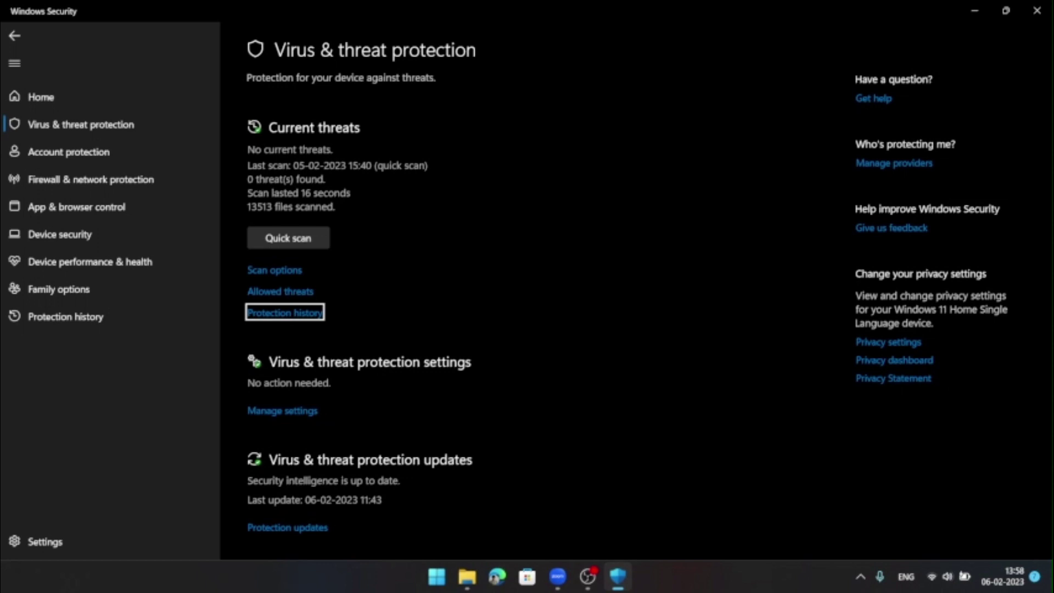
key("Tab")
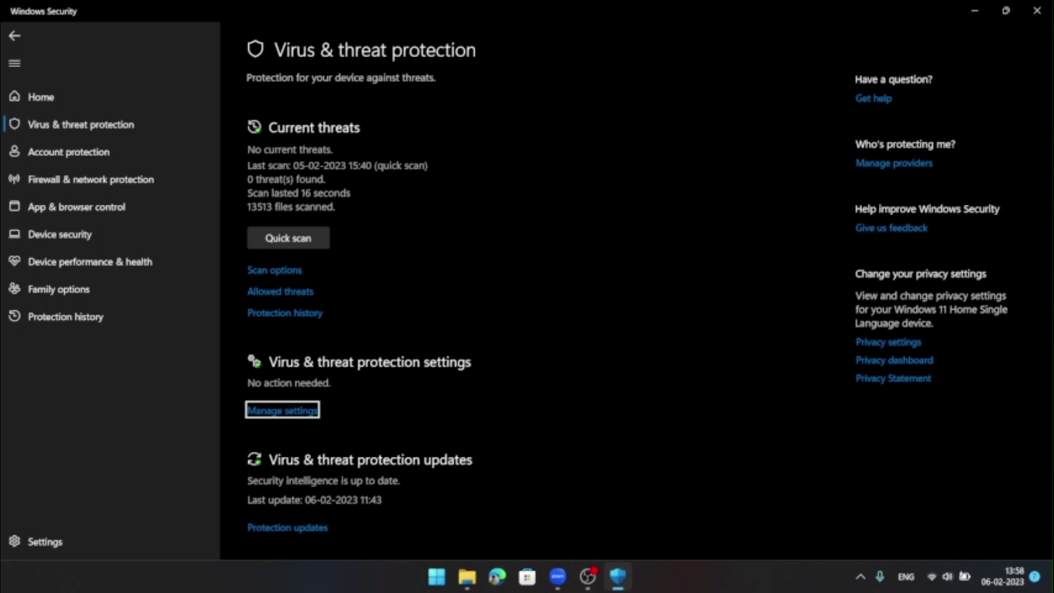
key("Tab")
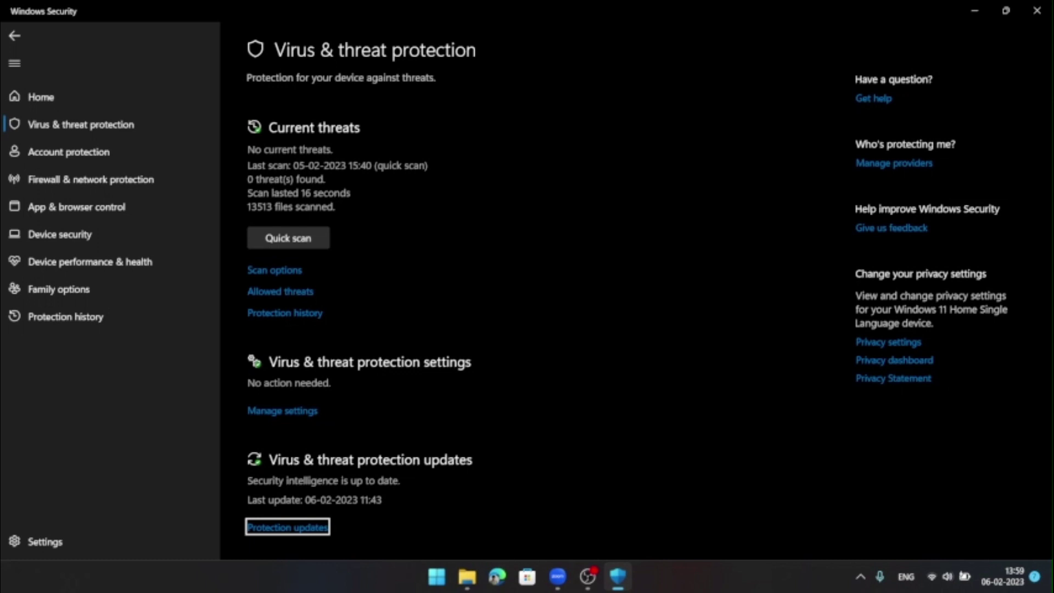
Go back to the Security at a glance page and open Account protection
key("alt+Left")
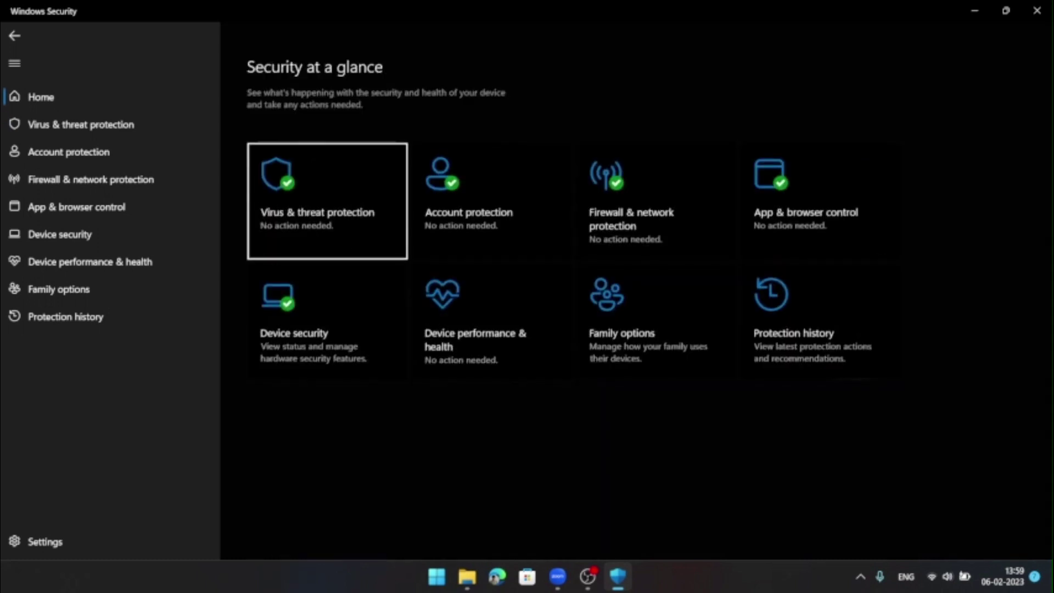
key("Right")
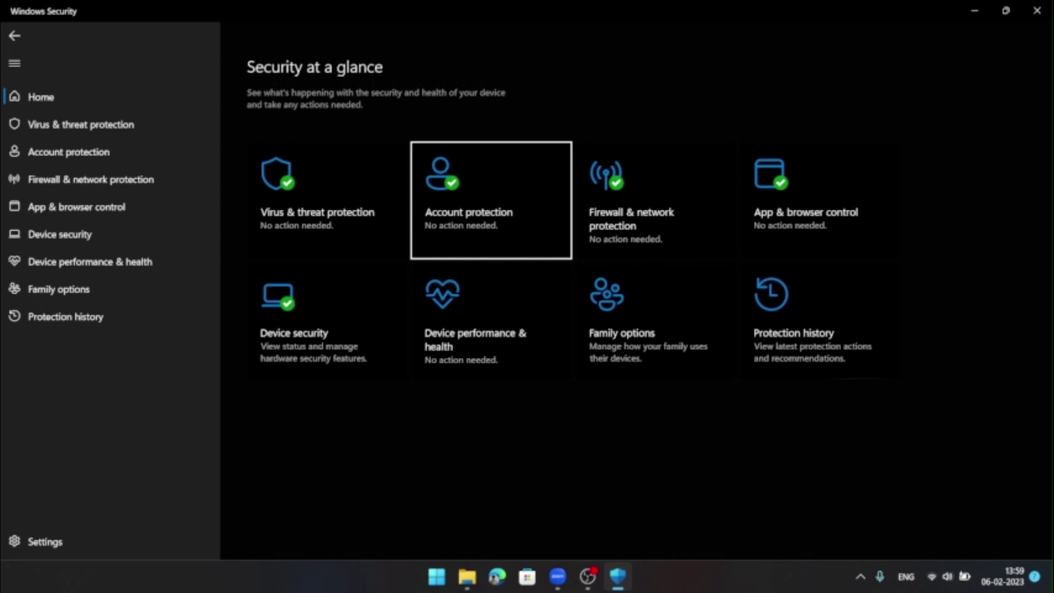
key("Return")
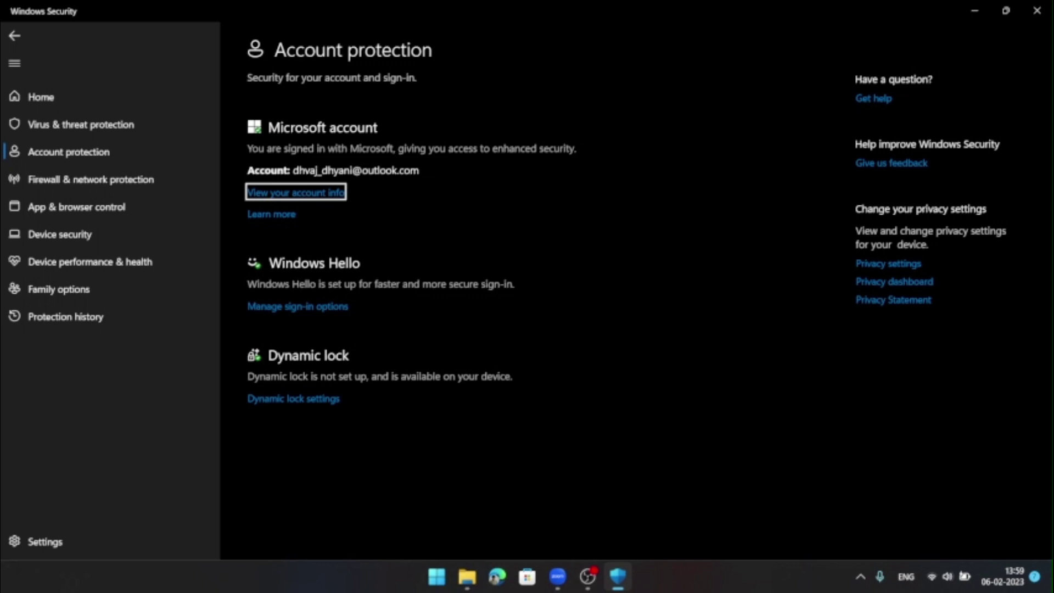
Go through the Microsoft account links on the Account protection page and open Manage sign-in options under Windows Hello
key("Tab")
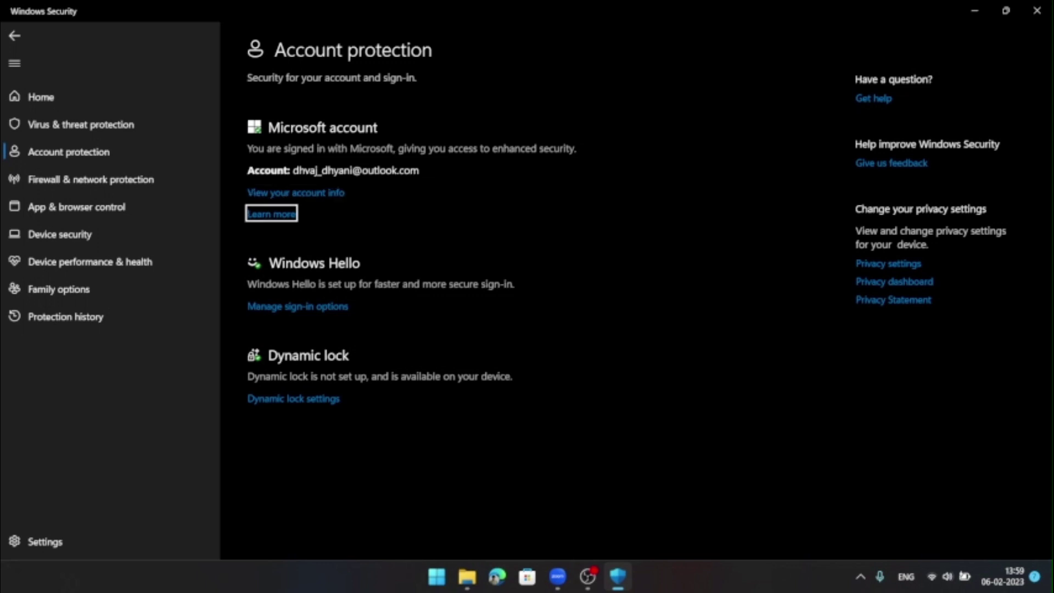
key("Tab")
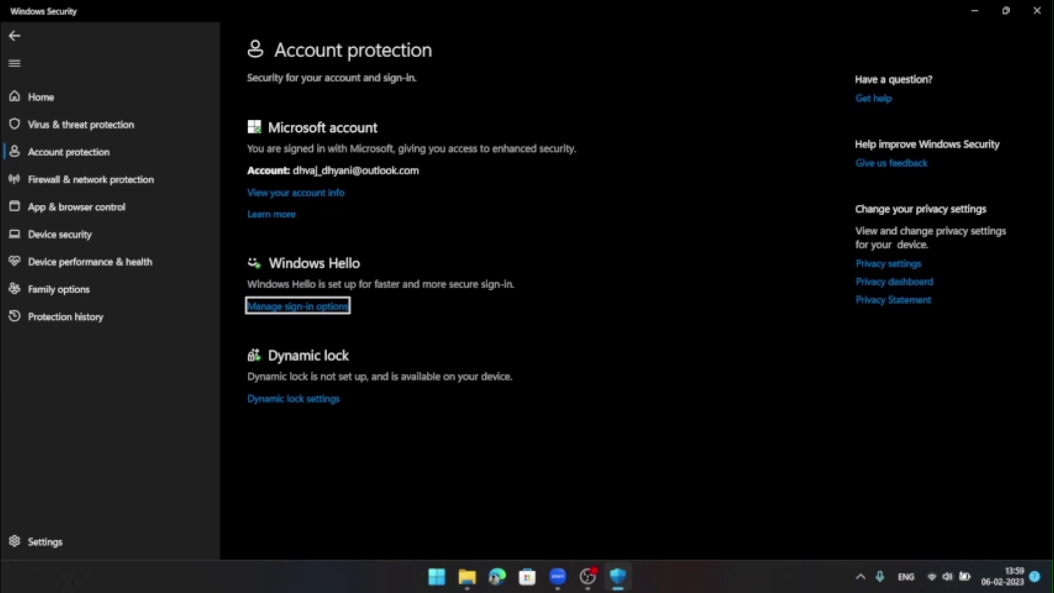
key("Return")
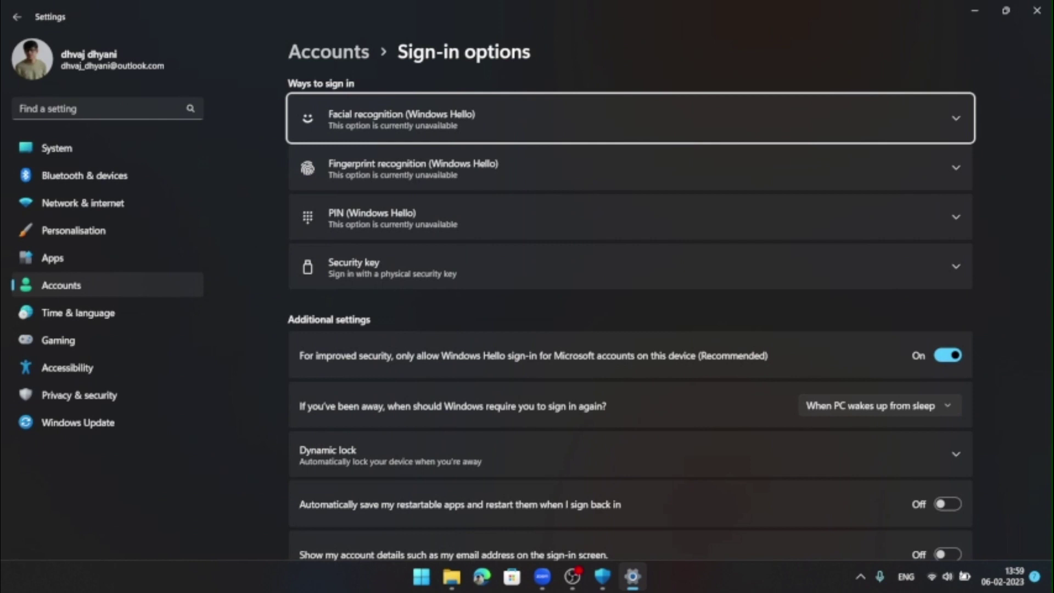
Expand the PIN (Windows Hello) sign-in option and go to its I forgot my PIN link
key("Tab")
key("Tab")
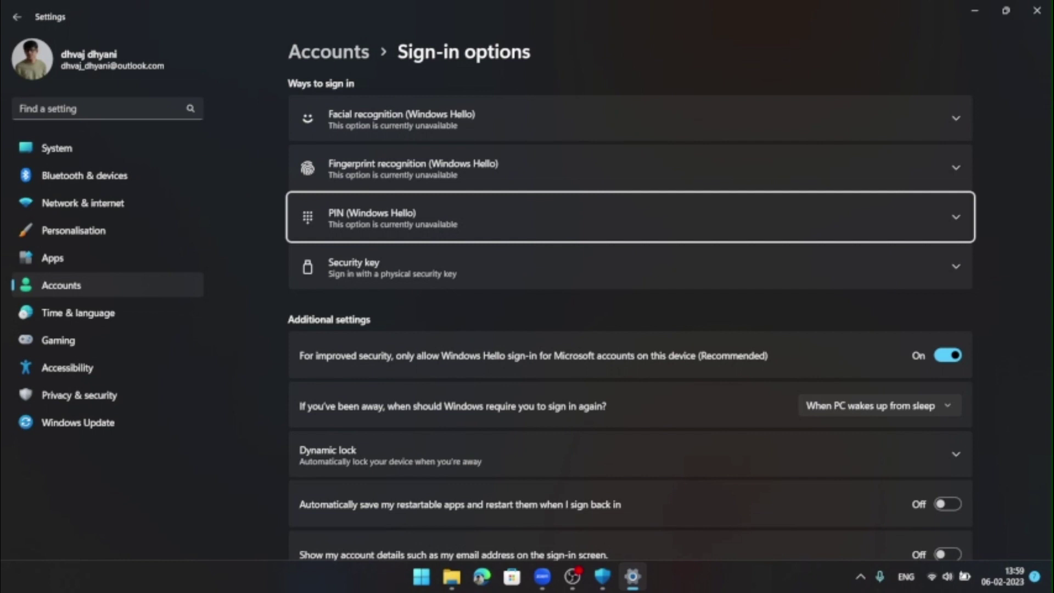
key("Tab")
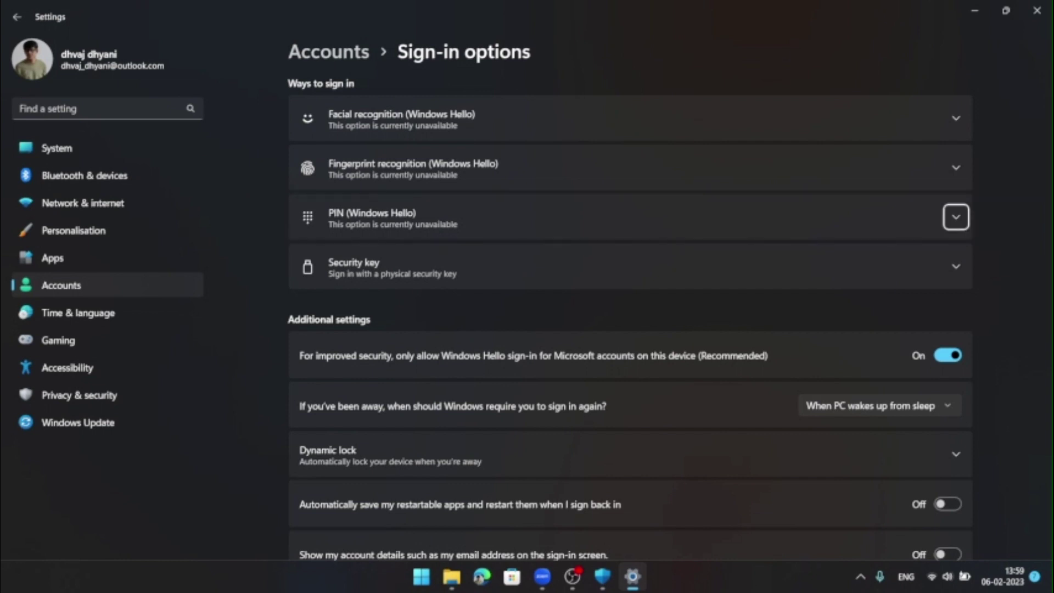
key("Return")
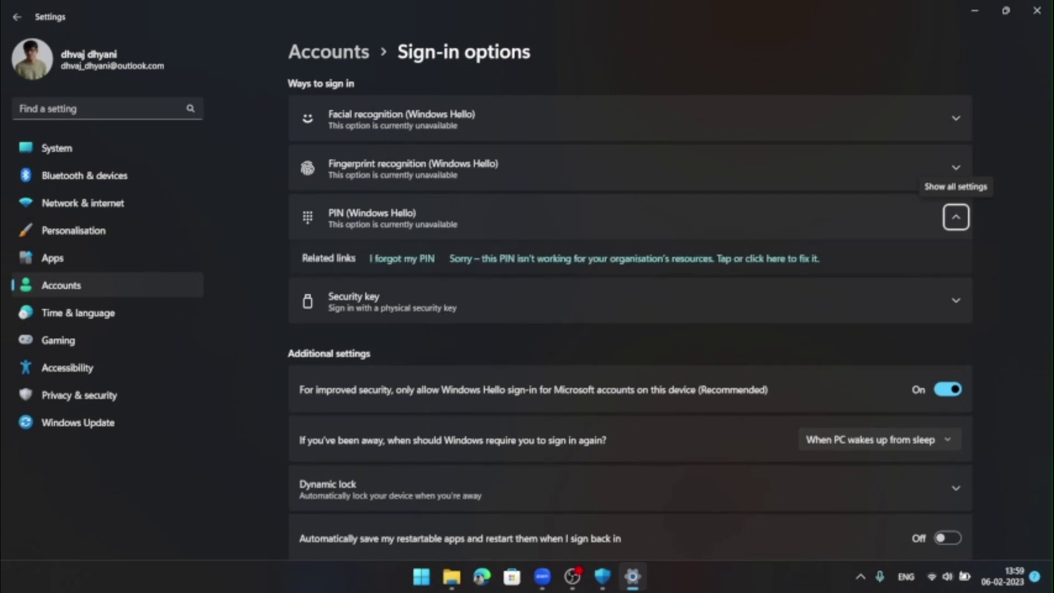
key("Tab")
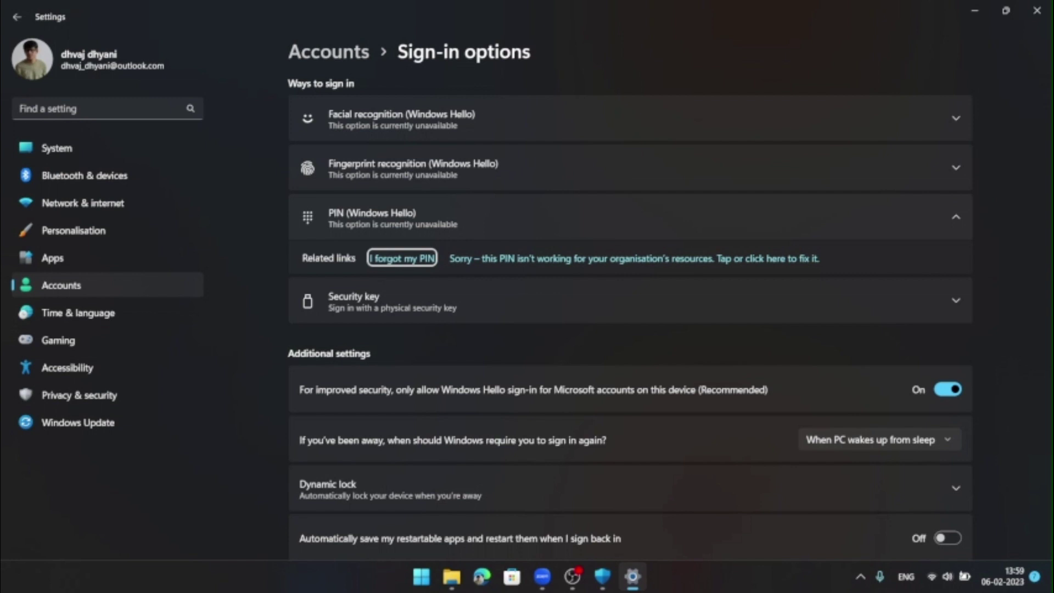
Look over the remaining sign-in options down to Related support and return to the Windows Hello options
key("Tab")
key("Tab")
scroll(628, 317, "down", 6)
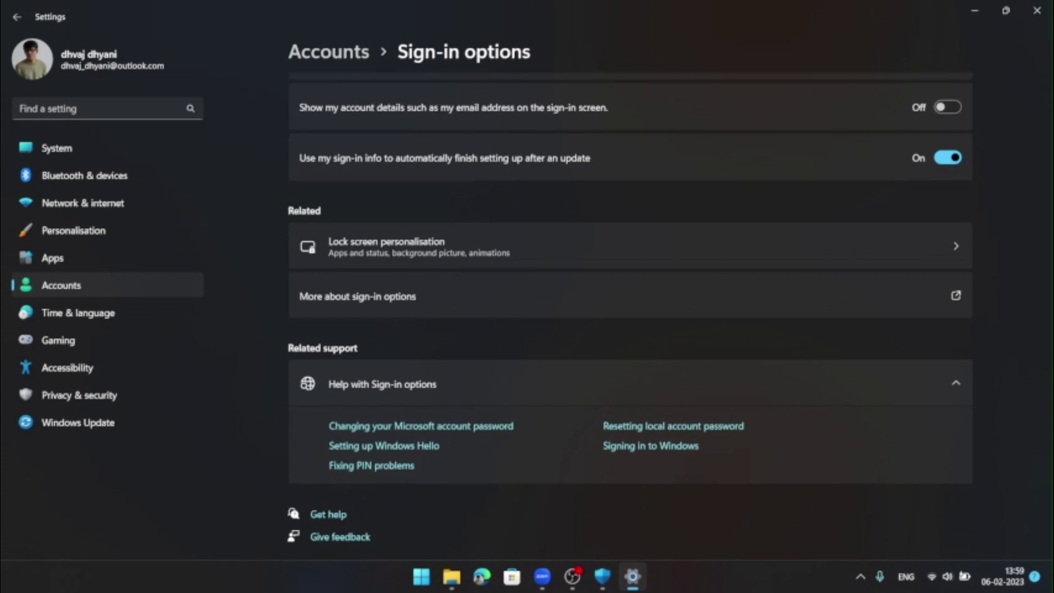
key("shift+Tab")
key("shift+Tab")
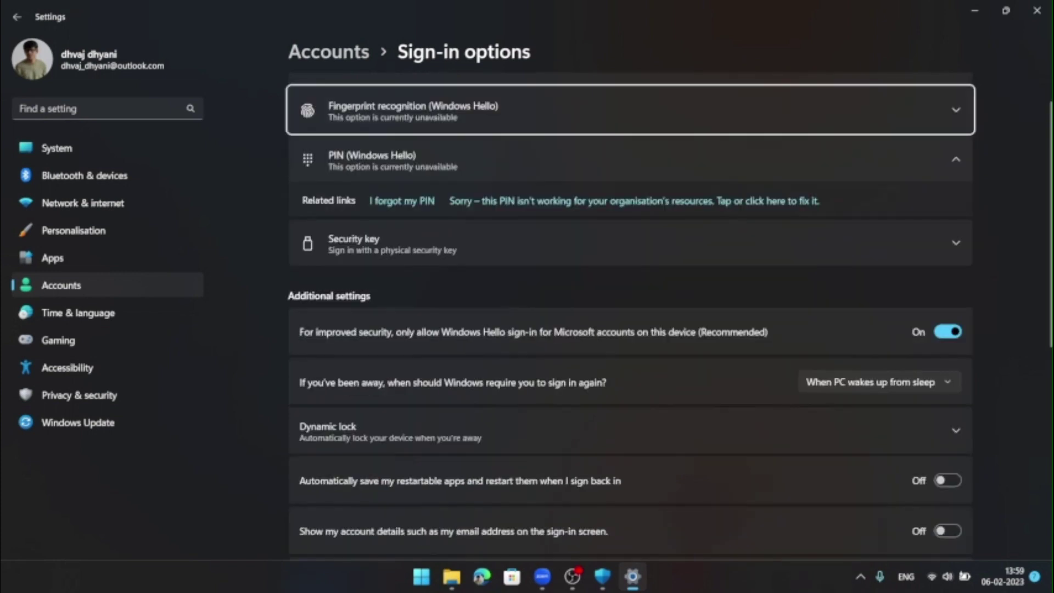
Fix the PIN for the organisation's resources through its related link and complete the Windows Hello account dialog
key("Tab")
key("Tab")
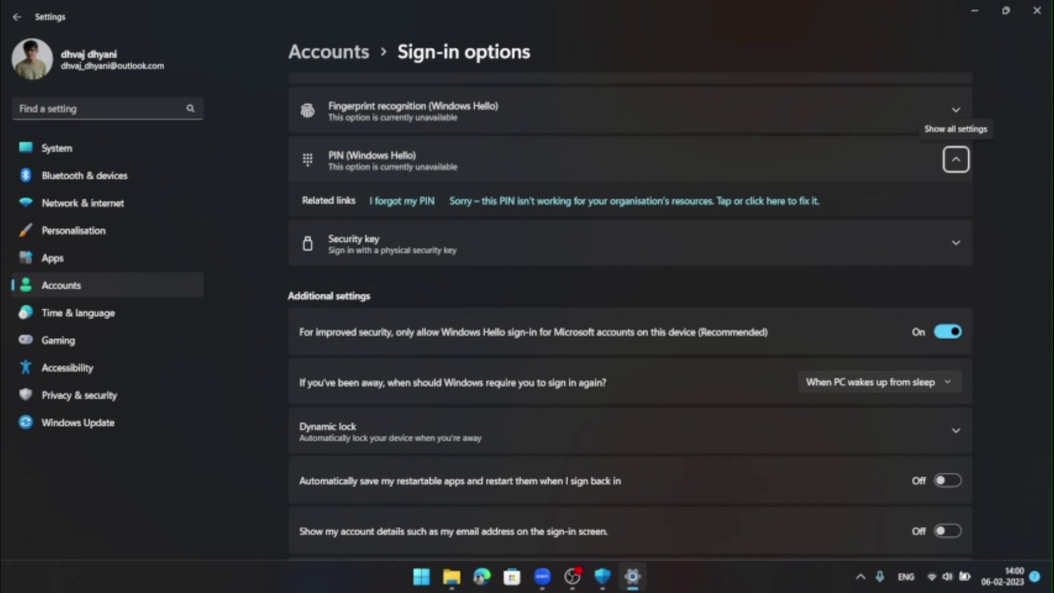
key("Tab")
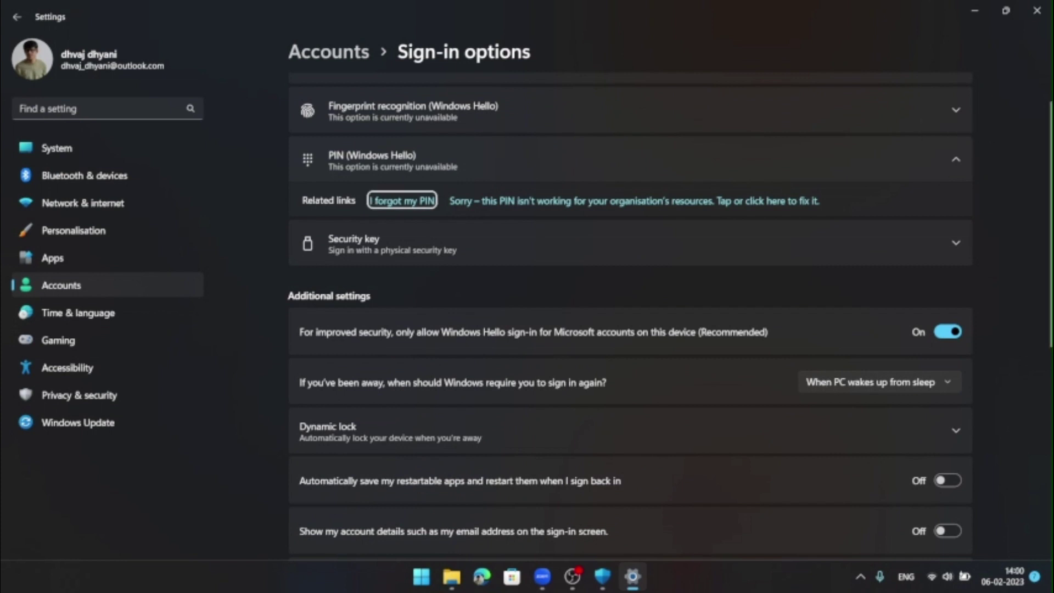
key("Tab")
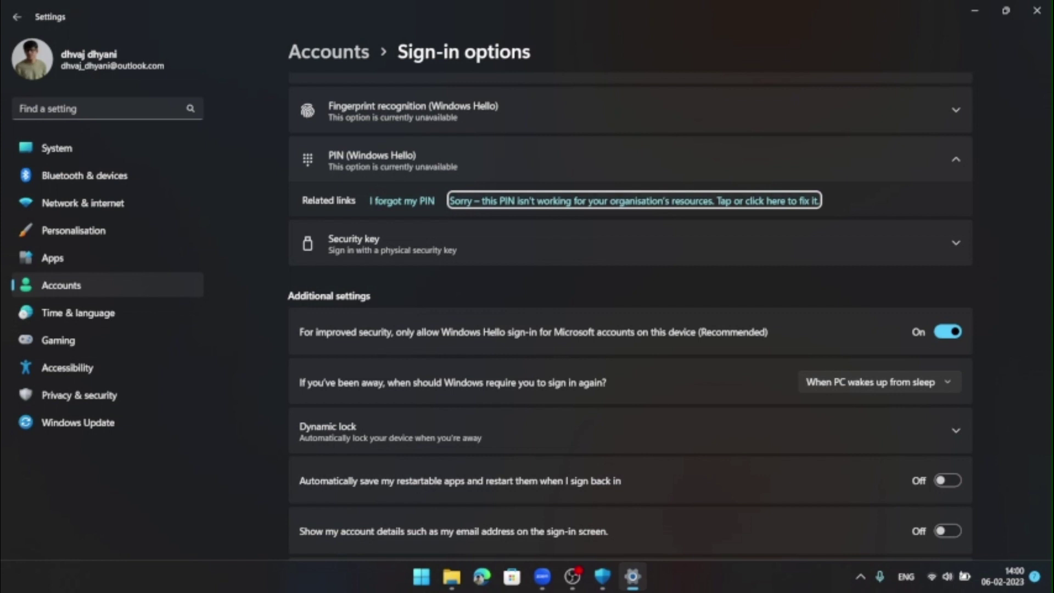
key("Return")
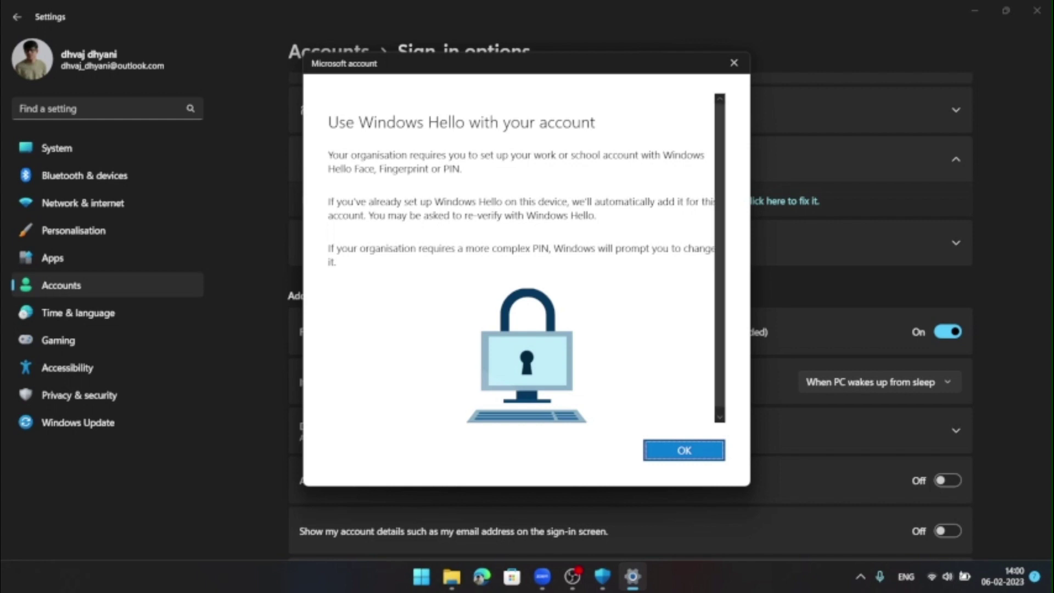
key("Return")
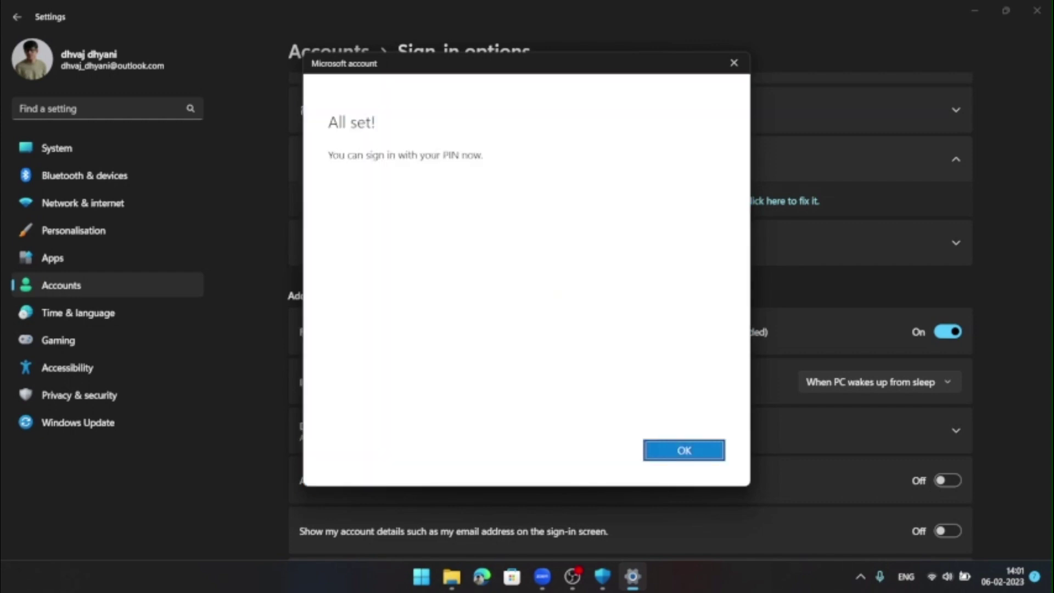
key("Return")
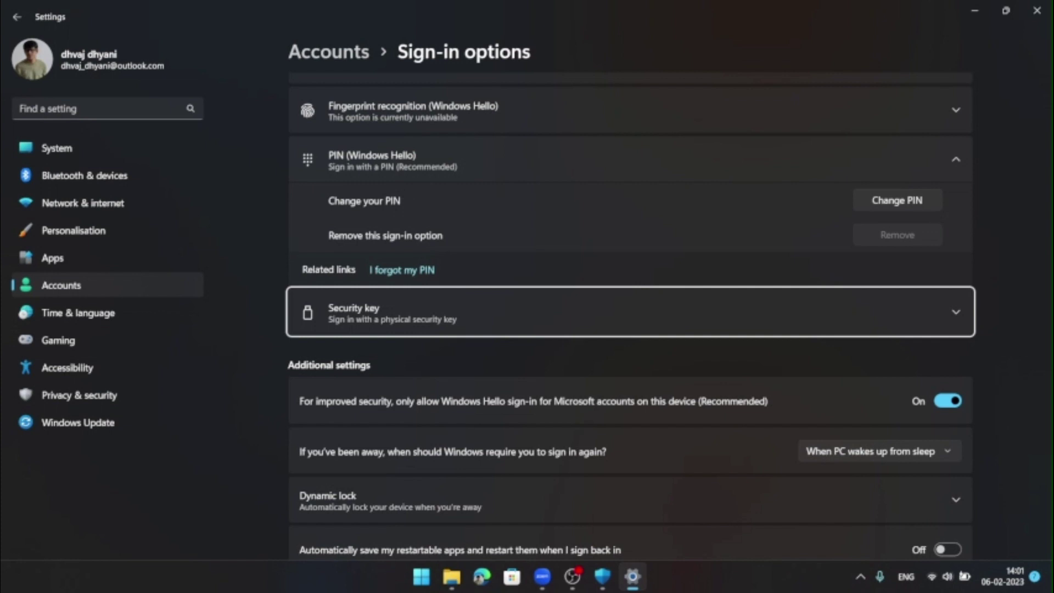
Review the PIN (Windows Hello) options, including Change PIN, and close Settings to return to Account protection
key("Up")
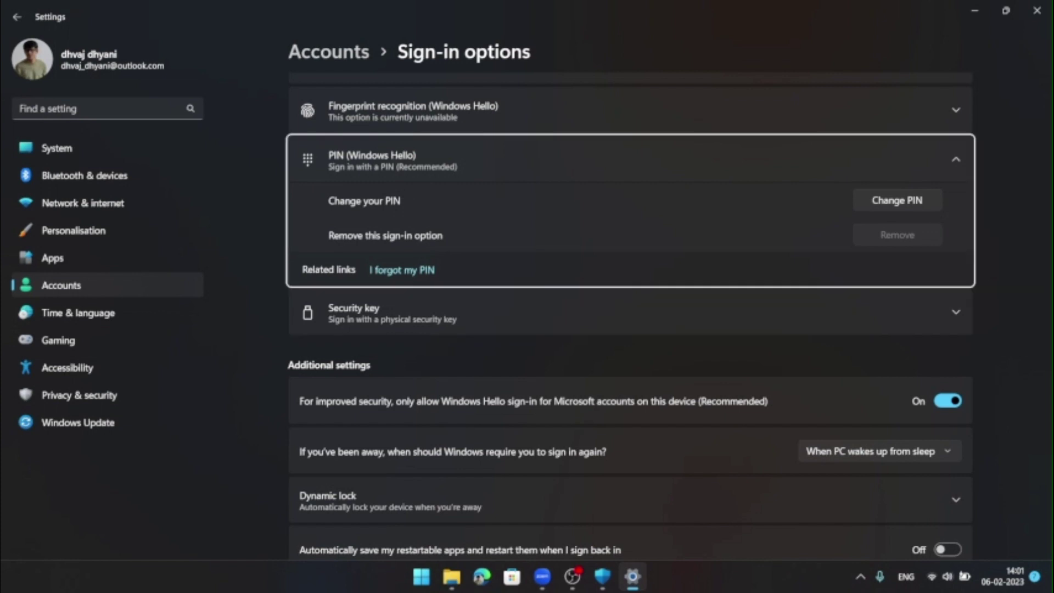
key("Tab")
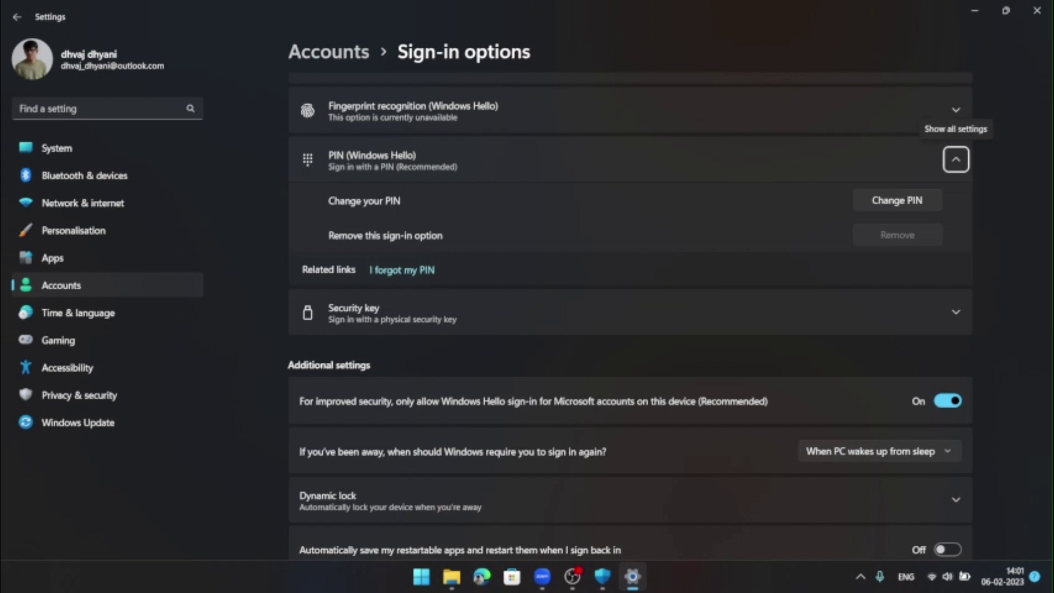
key("Tab")
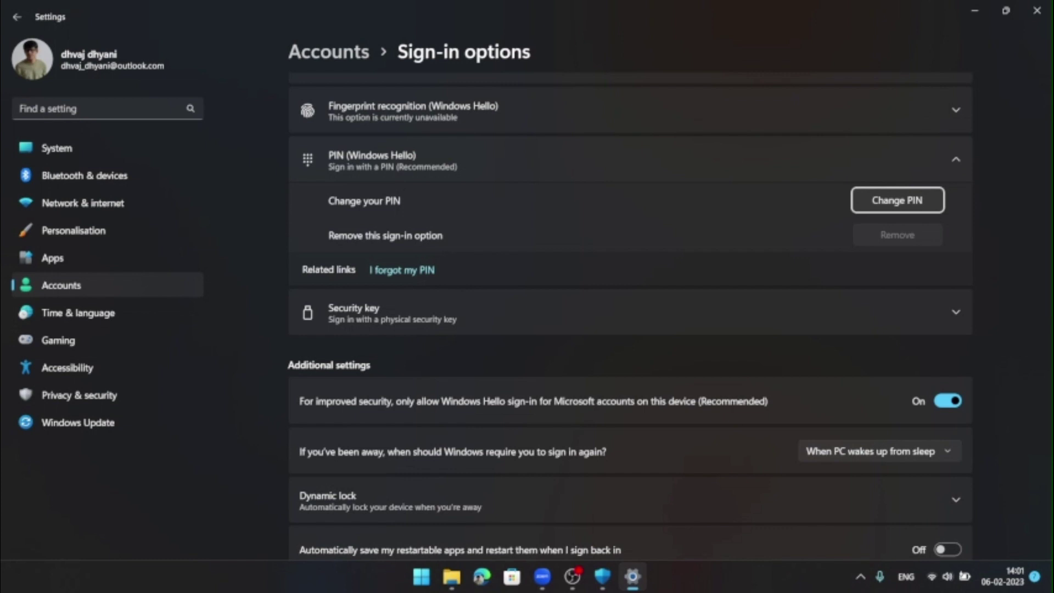
key("Tab")
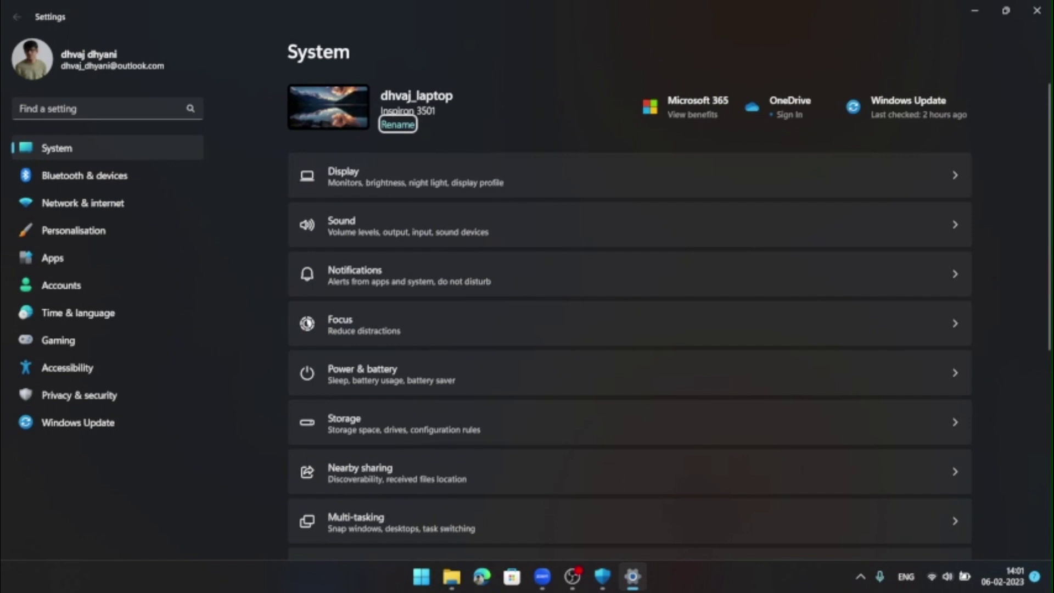
key("alt+space")
key("c")
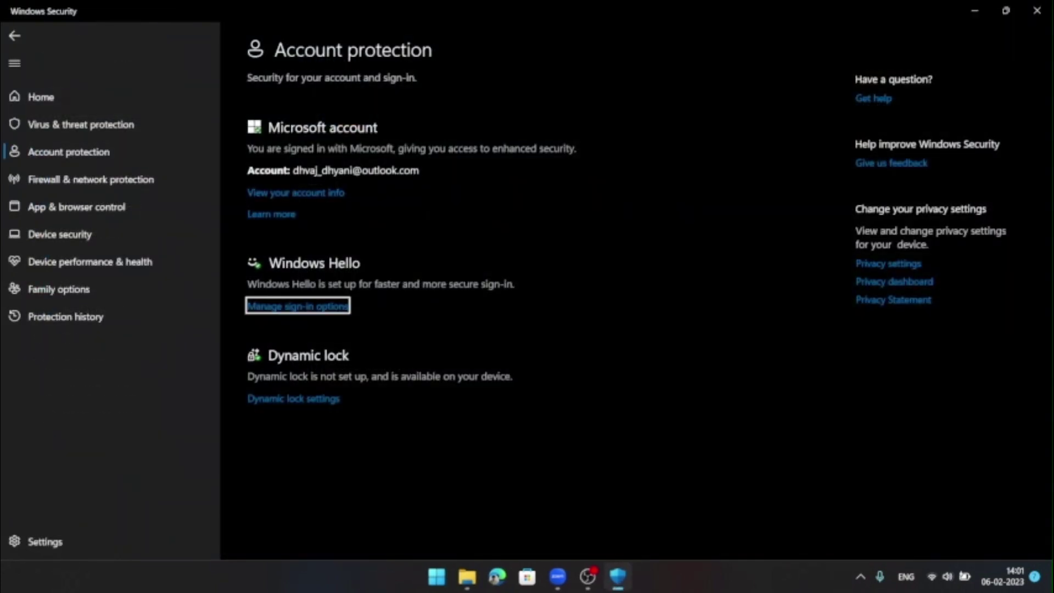
Open Dynamic lock settings and allow Windows to lock the device automatically when you're away
key("Tab")
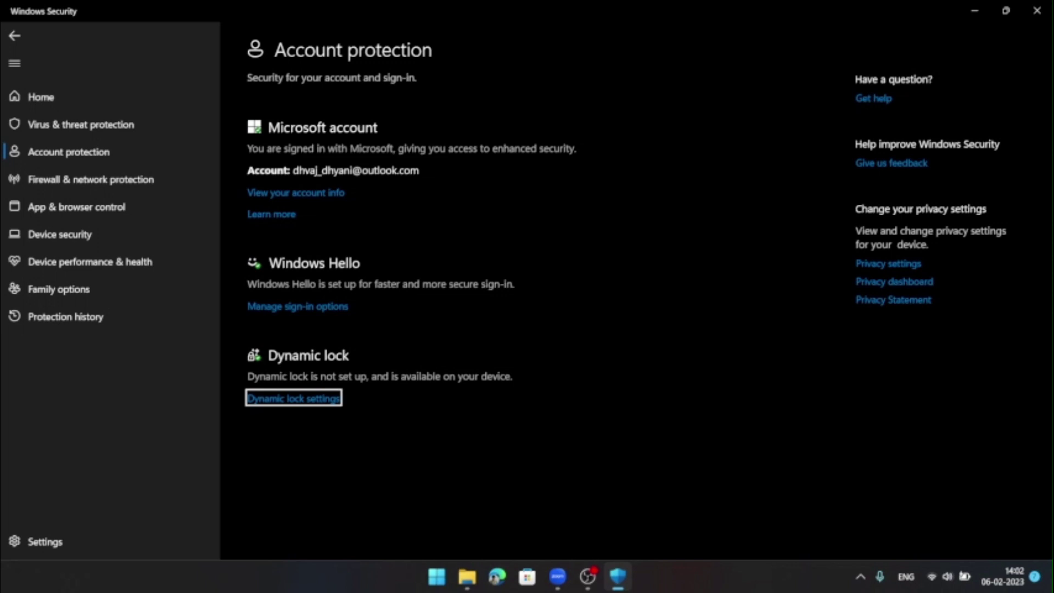
key("Return")
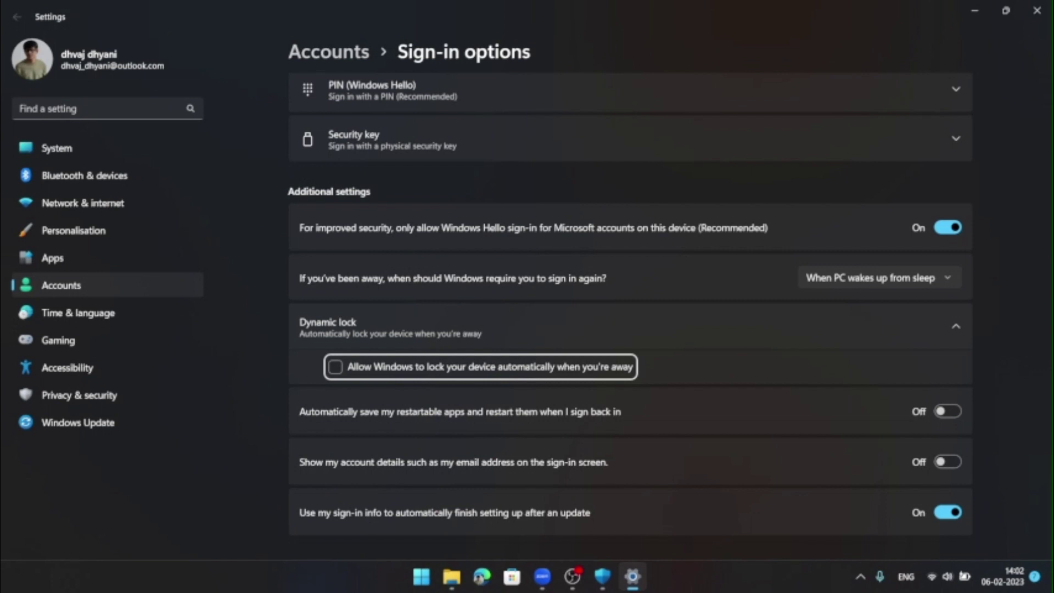
key("space")
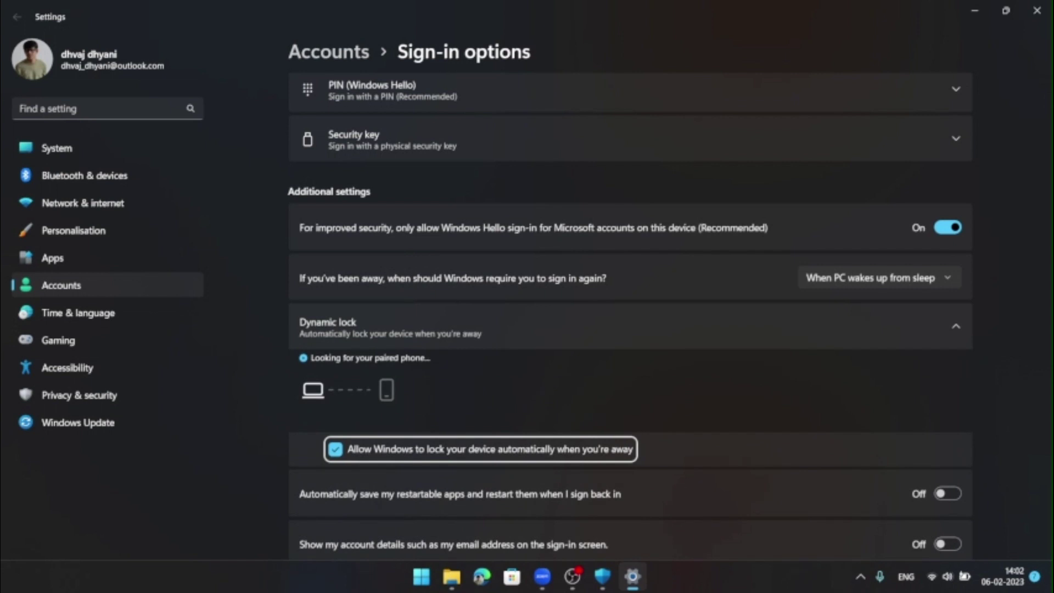
Turn automatic Dynamic lock off and back on
key("Tab")
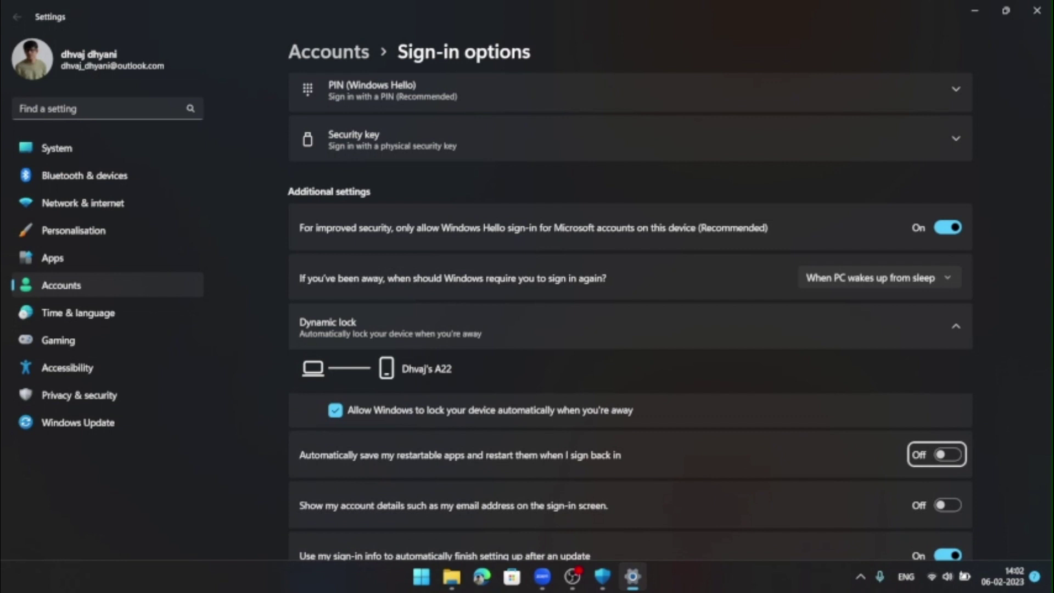
key("shift+Tab")
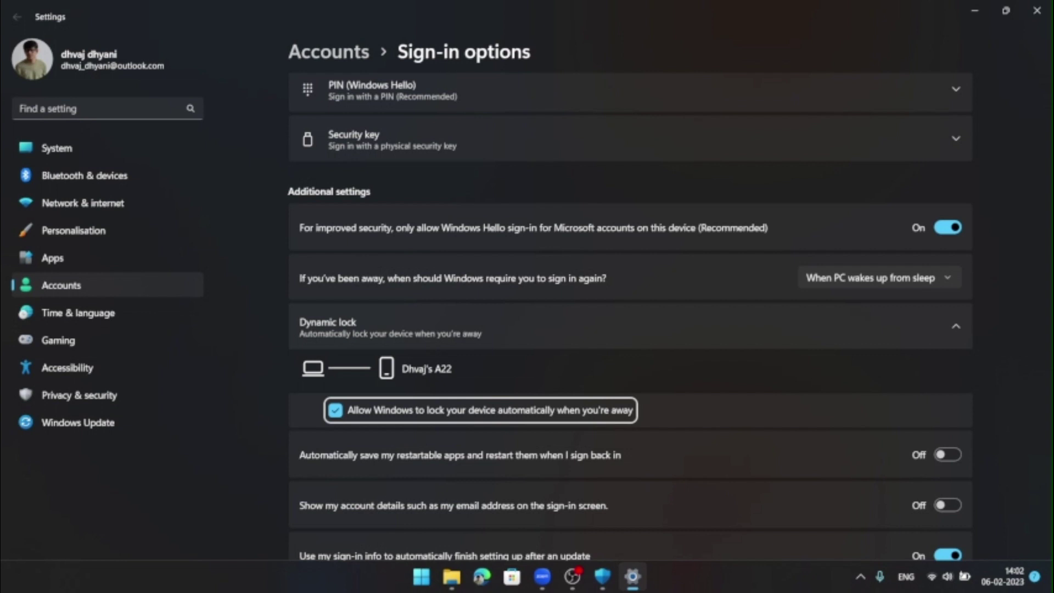
key("space")
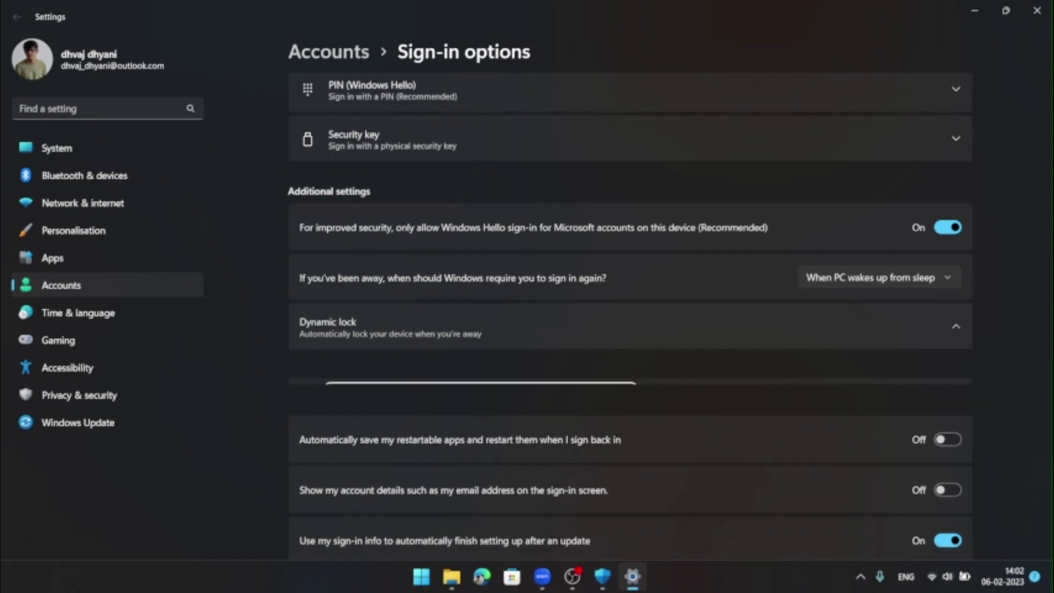
key("space")
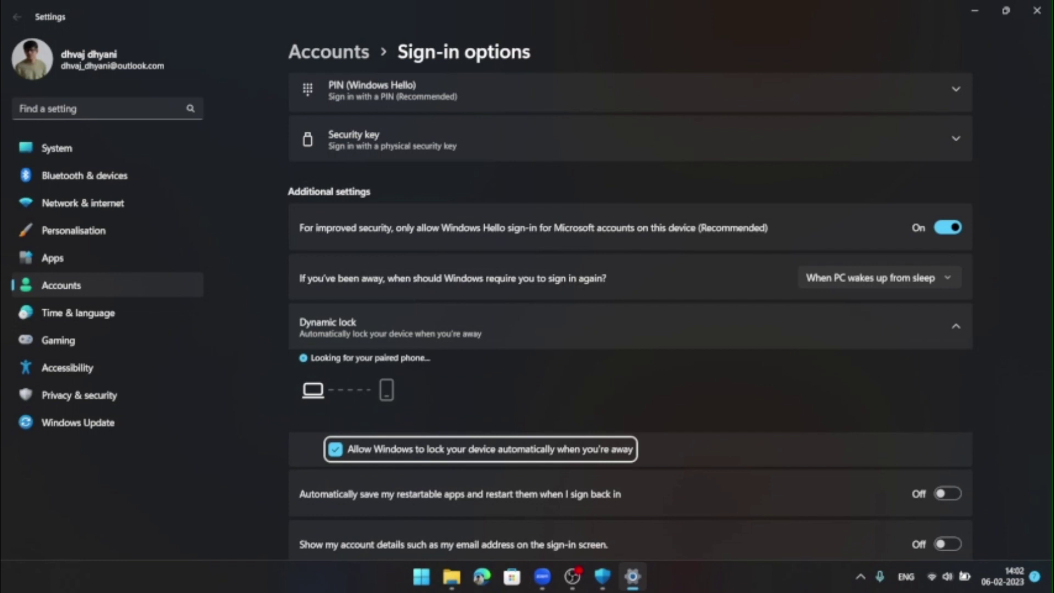
Review the additional sign-in settings for restartable apps and account details, and close Settings
scroll(629, 316, "down", 3)
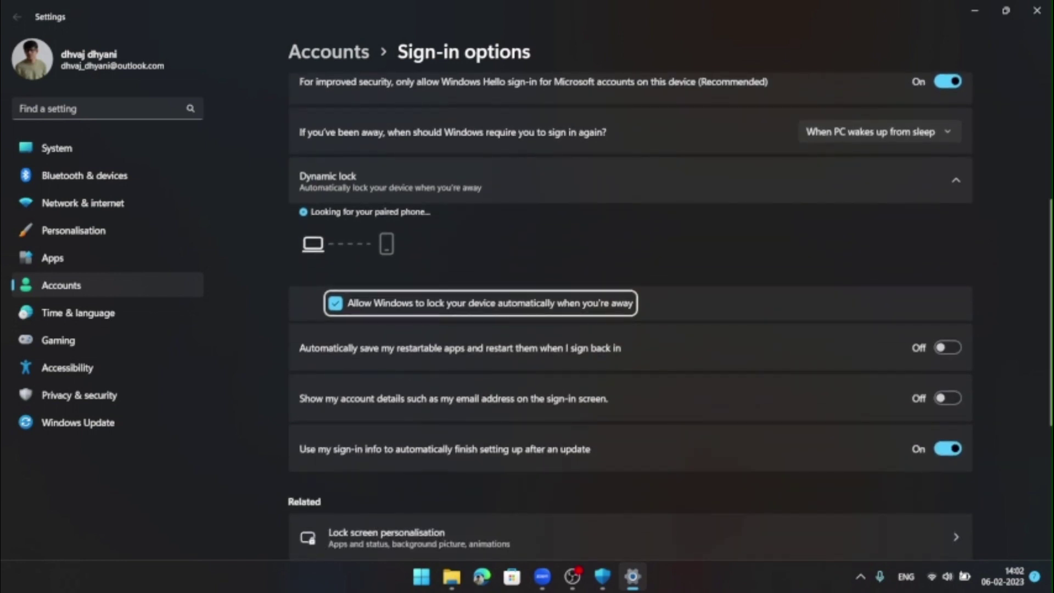
key("Tab")
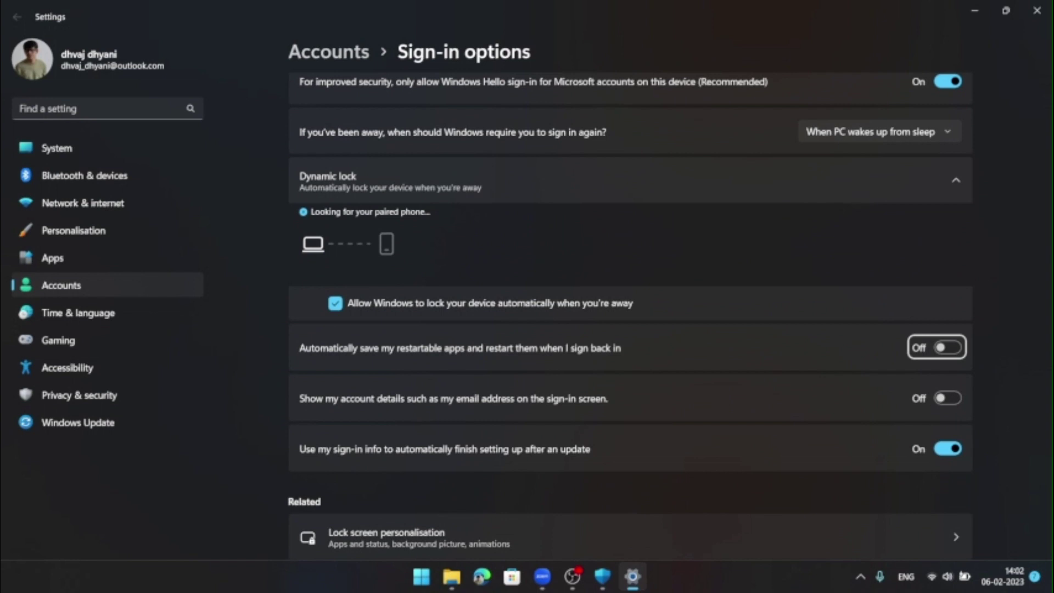
key("Tab")
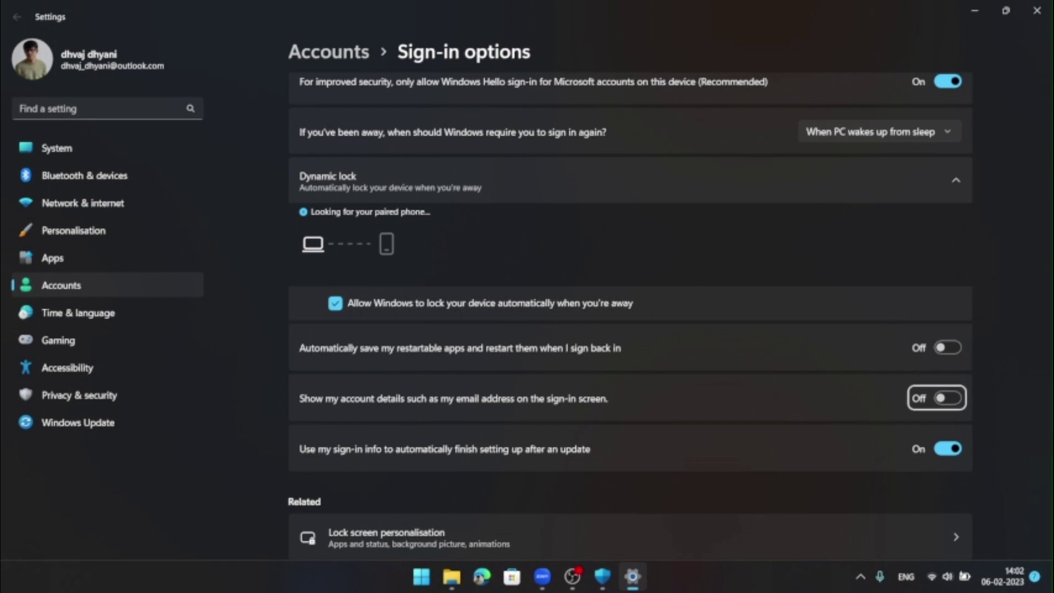
key("alt+F4")
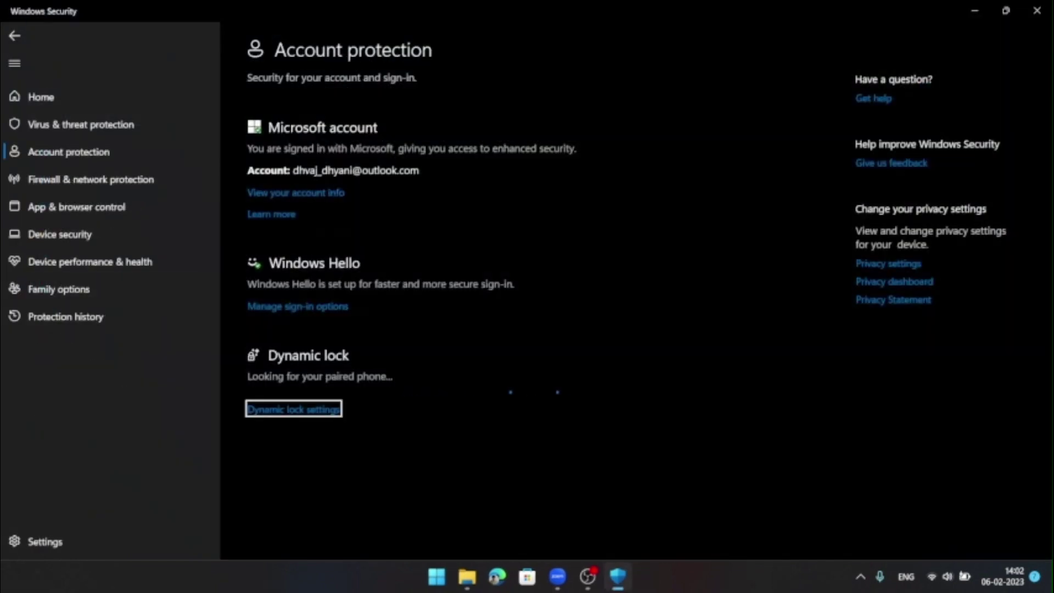
Return to the Security at a glance home page and look over its tiles, ending on App & browser control
key("alt+Left")
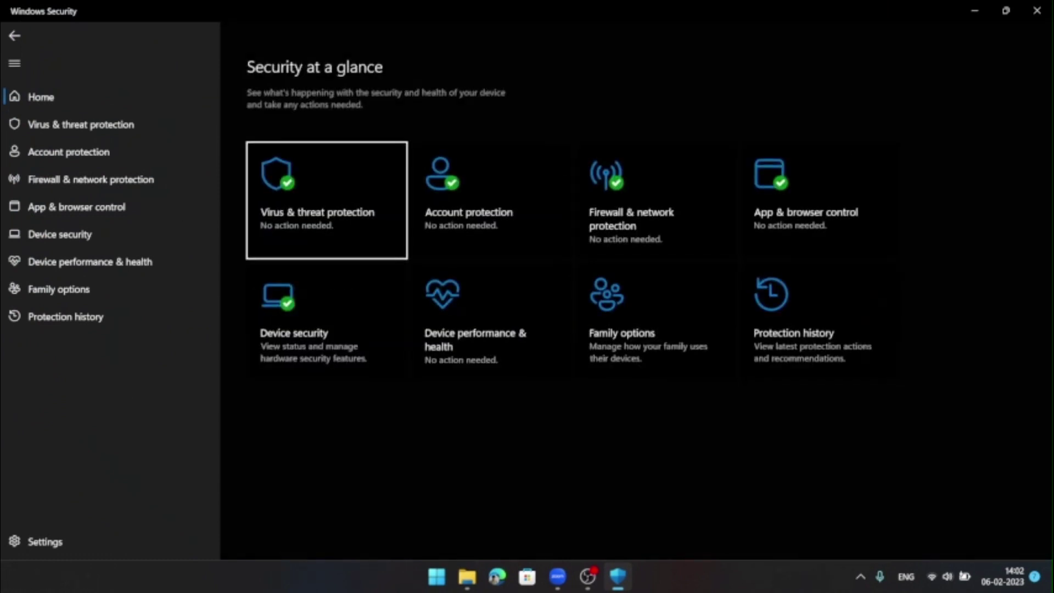
key("Right")
key("Down")
key("Right")
key("Right")
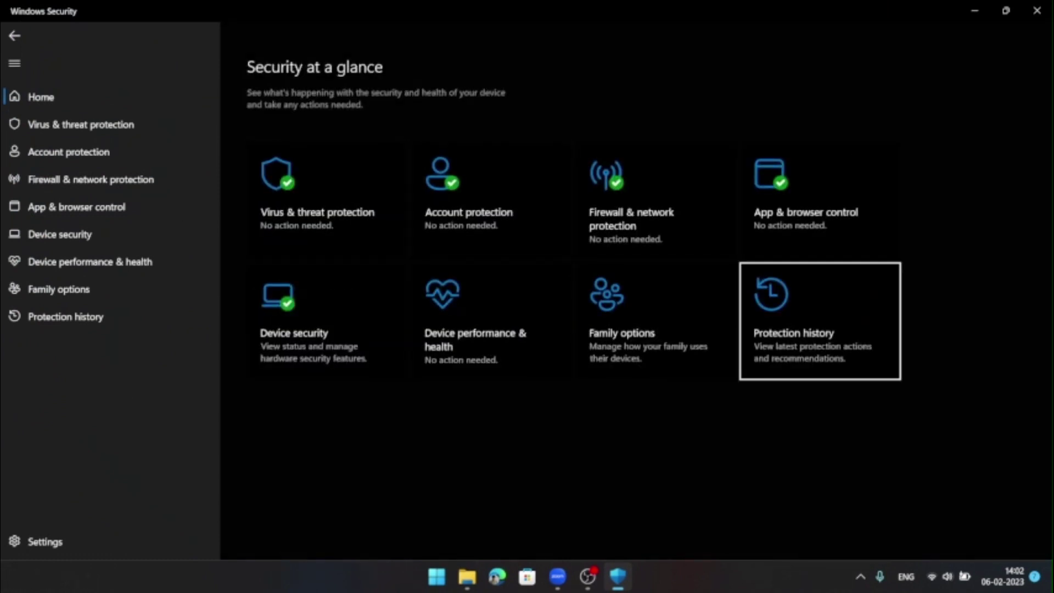
key("Home")
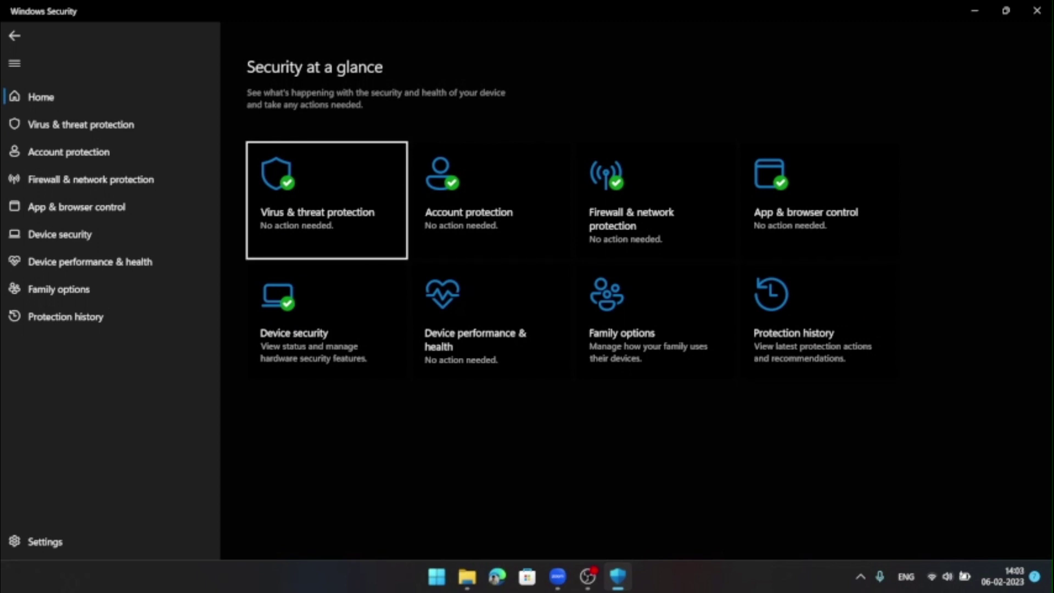
key("Right")
key("Right")
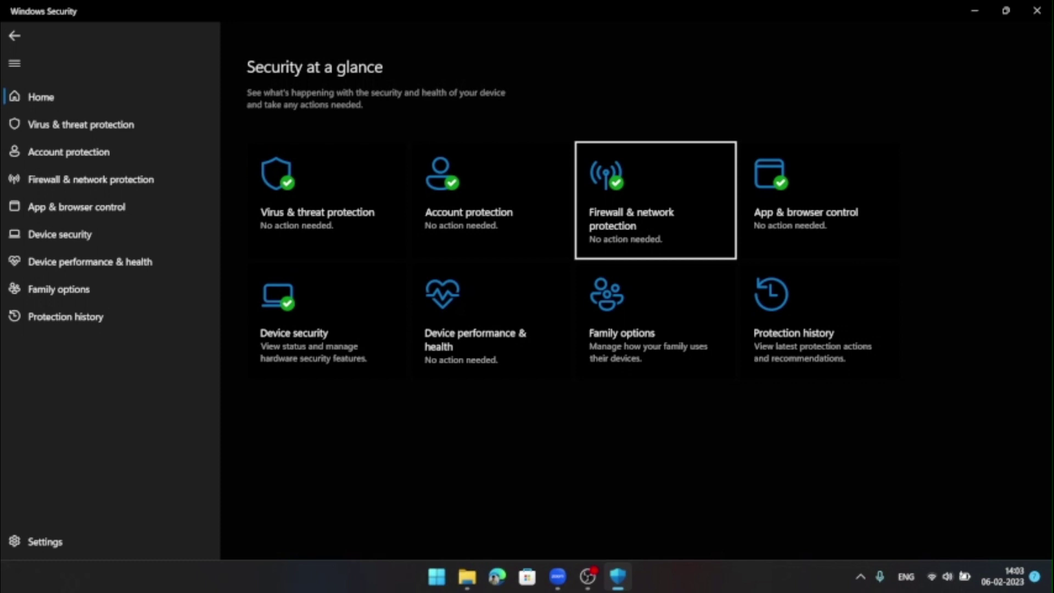
key("Right")
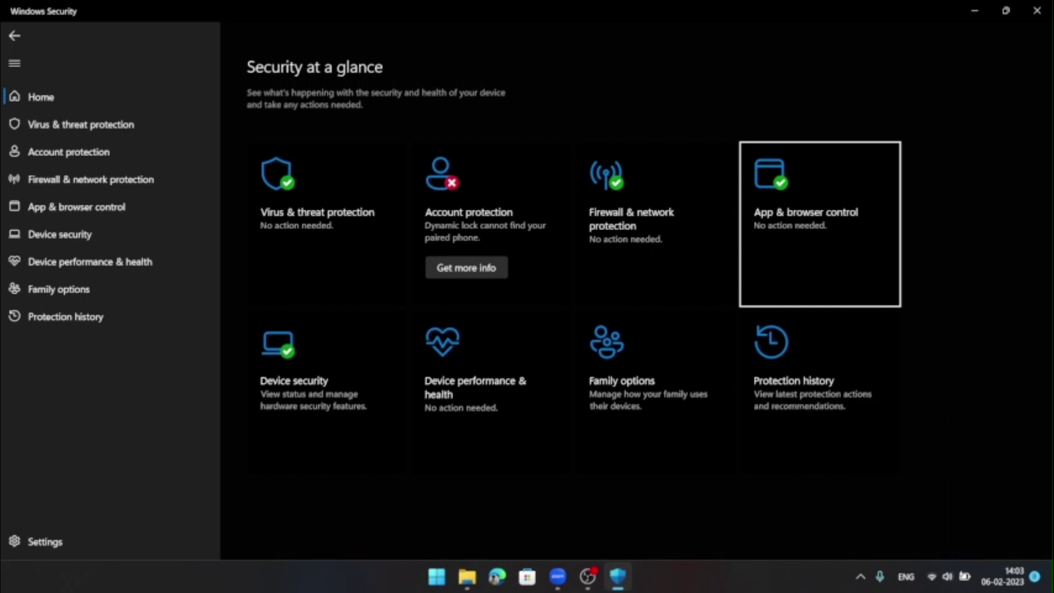
Review the home page tiles in order from Virus & threat protection to Protection history, and switch to OBS
key("Left")
key("Left")
key("Left")
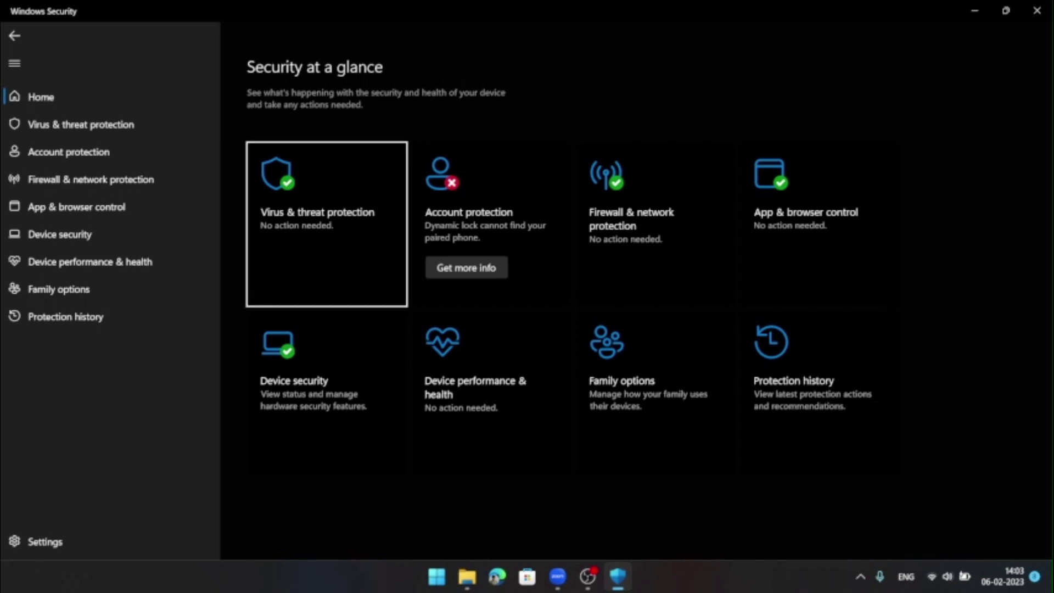
key("Right")
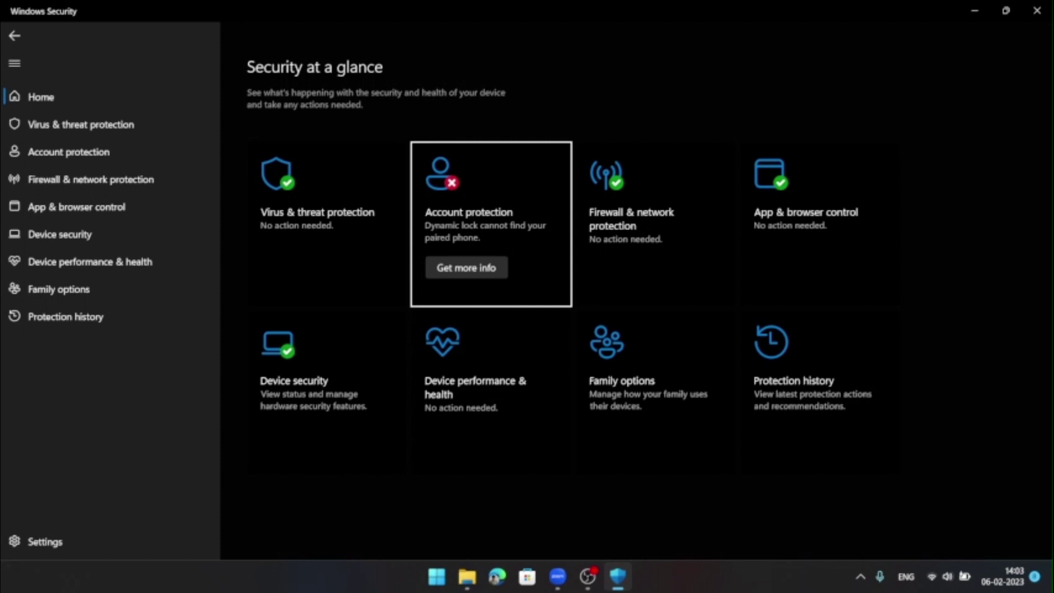
key("Right")
key("Right")
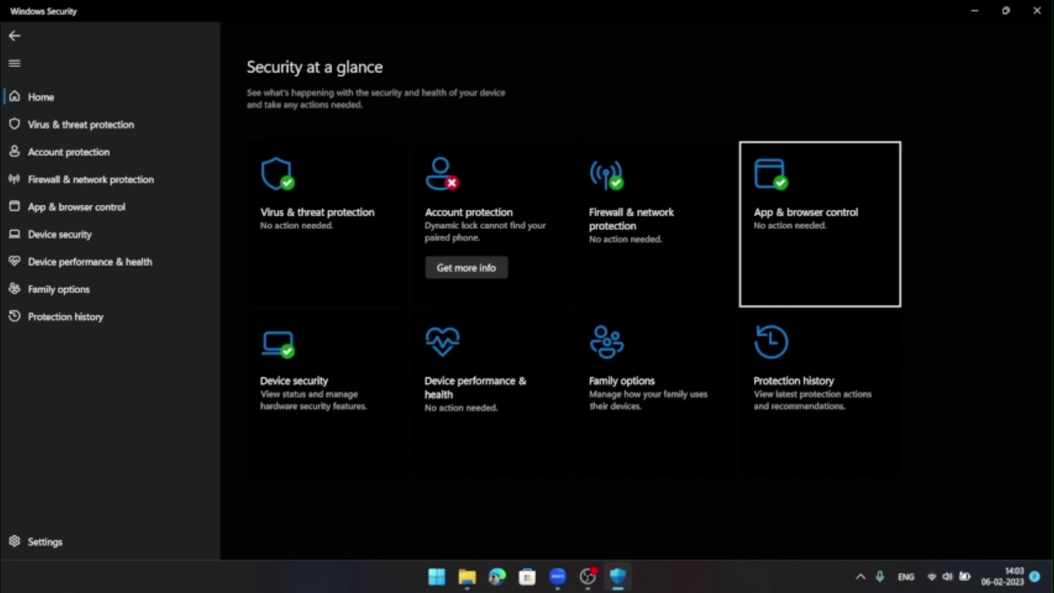
key("Right")
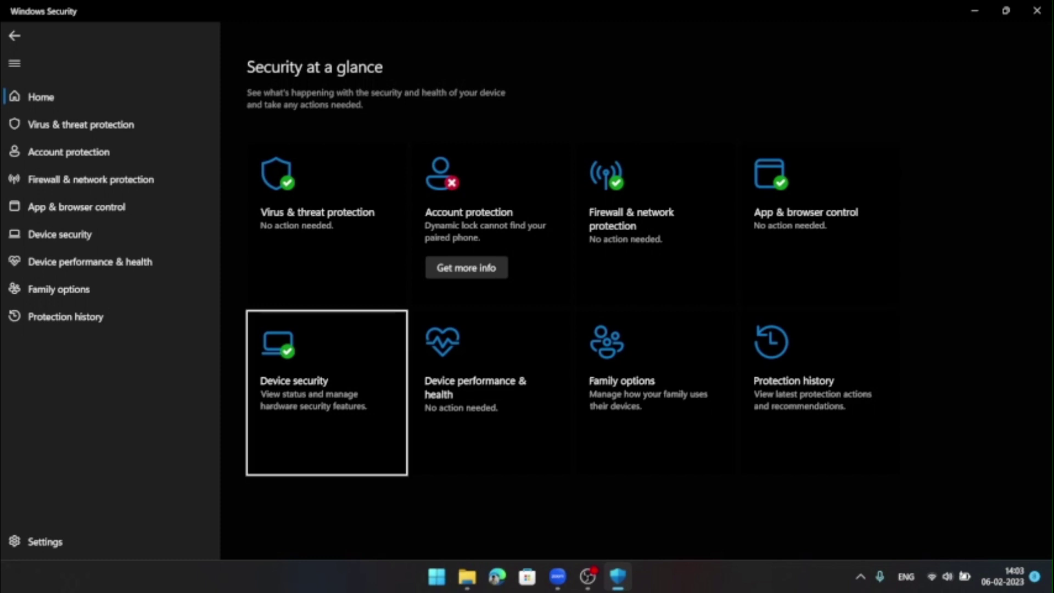
key("Right")
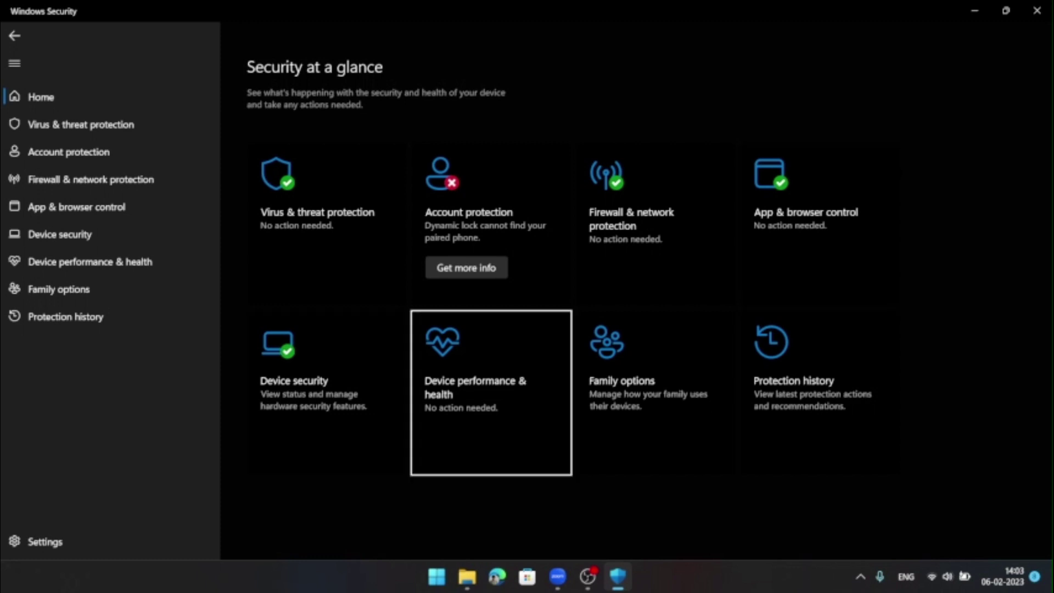
key("Right")
key("Right")
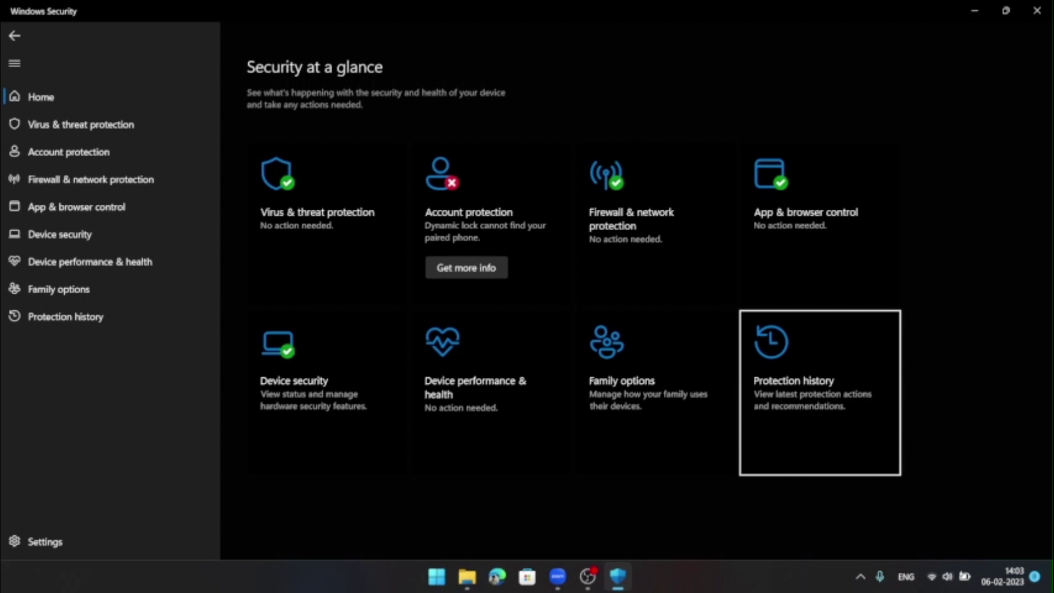
key("alt+Tab")
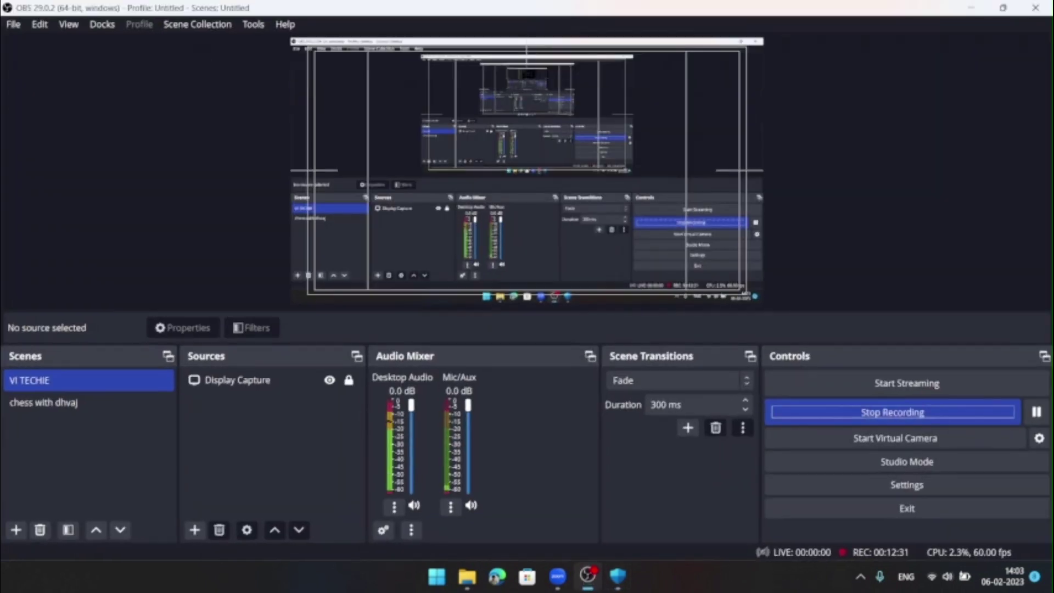